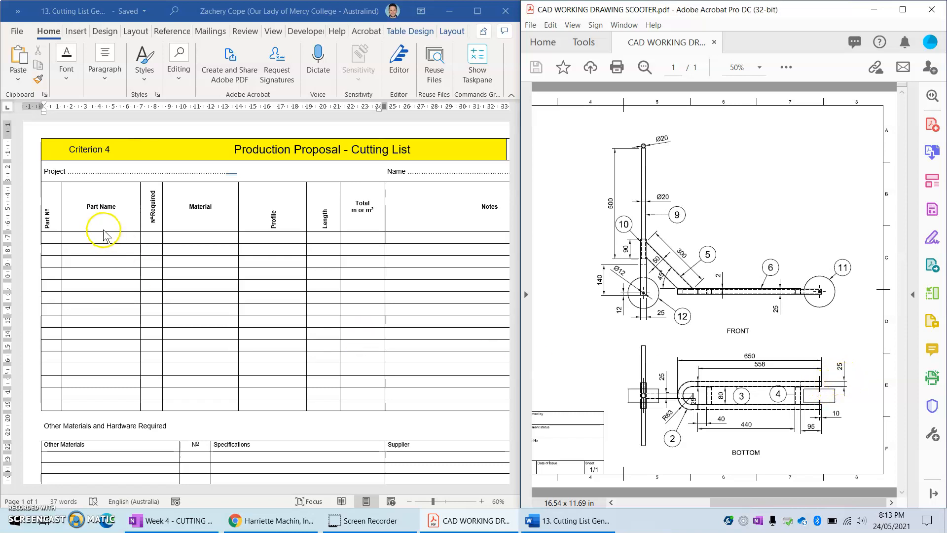
# Step: Enter part 3 in the cutting list's third blank row, named DECK RAIL with 2 required
pyautogui.click(77, 234)
pyautogui.click(52, 238)
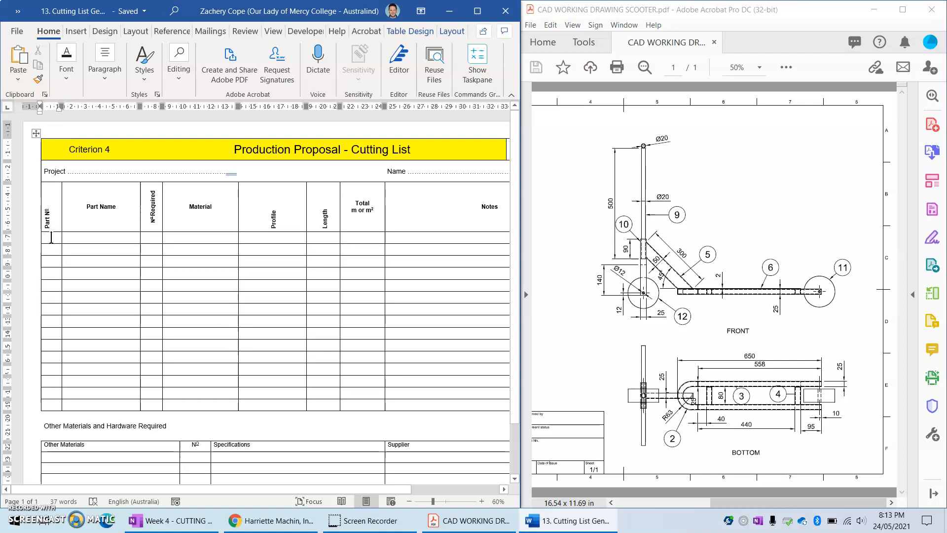
pyautogui.click(56, 262)
pyautogui.write('3')
pyautogui.click(76, 261)
pyautogui.write('DECK RAIL')
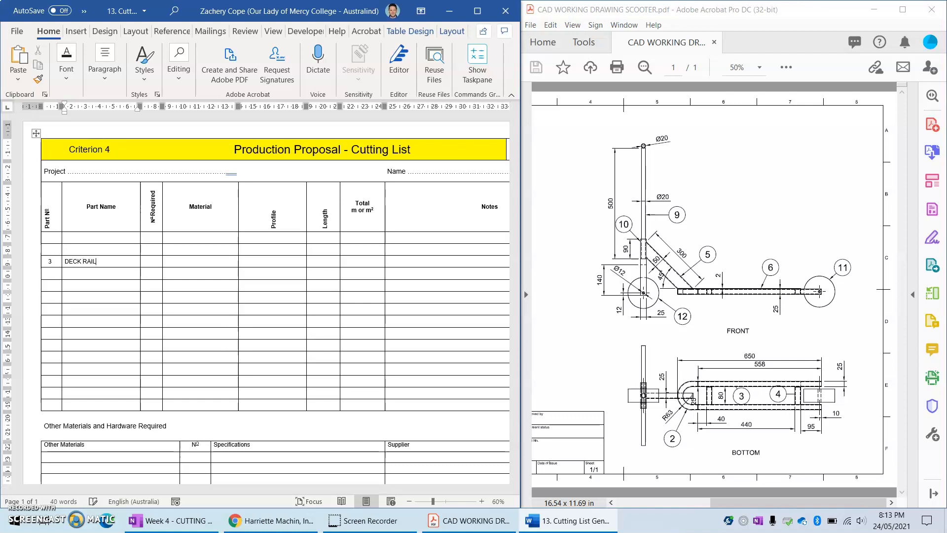
pyautogui.click(145, 261)
pyautogui.write('2')
# Step: Fill in the deck rail's material as MILD STEEL, profile as 25X25X2 SHS and length as 558
pyautogui.click(215, 261)
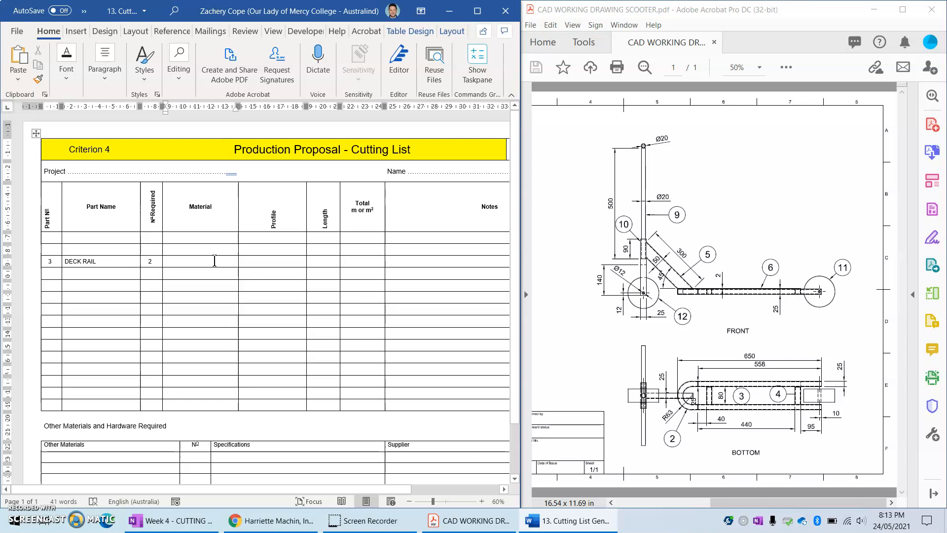
pyautogui.write('MILD STEEL')
pyautogui.press('Tab')
pyautogui.write('25X25')
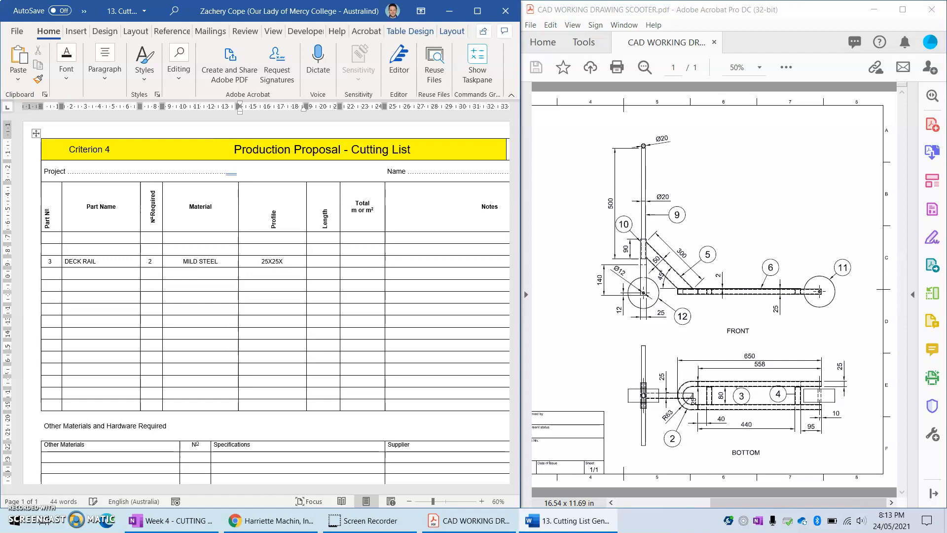
pyautogui.write('X2 SHS')
pyautogui.press('Tab')
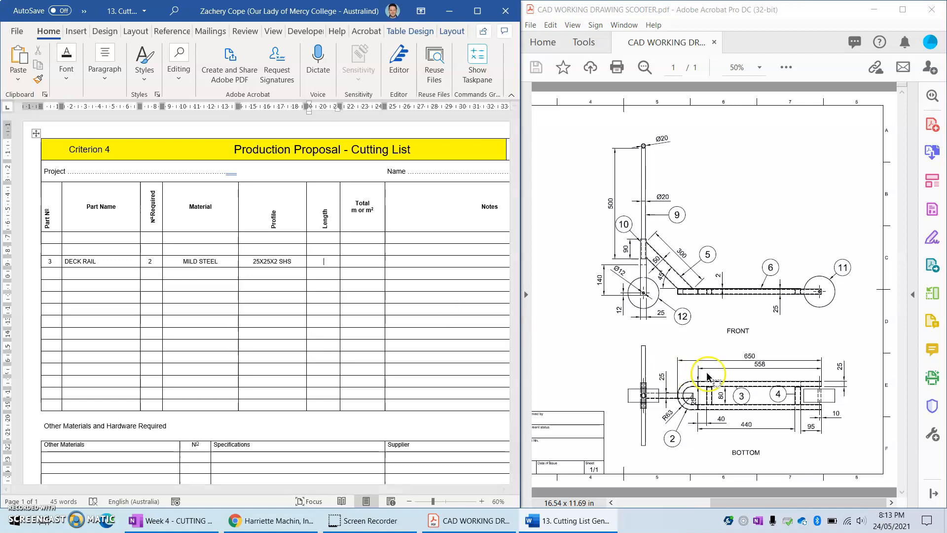
pyautogui.write('558')
# Step: Start the deck rail's total with "=.558M X 2 =" and open Calculator to work it out
pyautogui.press('Tab')
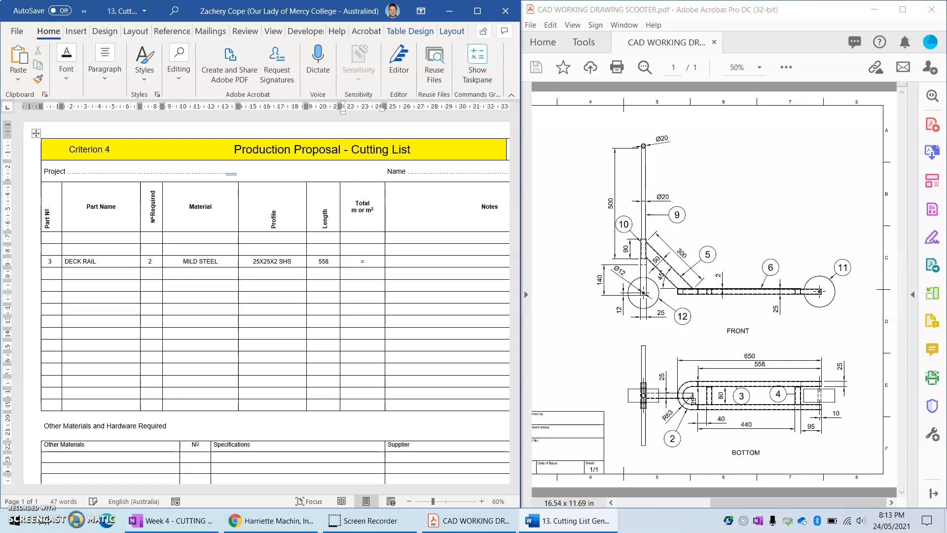
pyautogui.write('M X 2 =')
pyautogui.press('super')
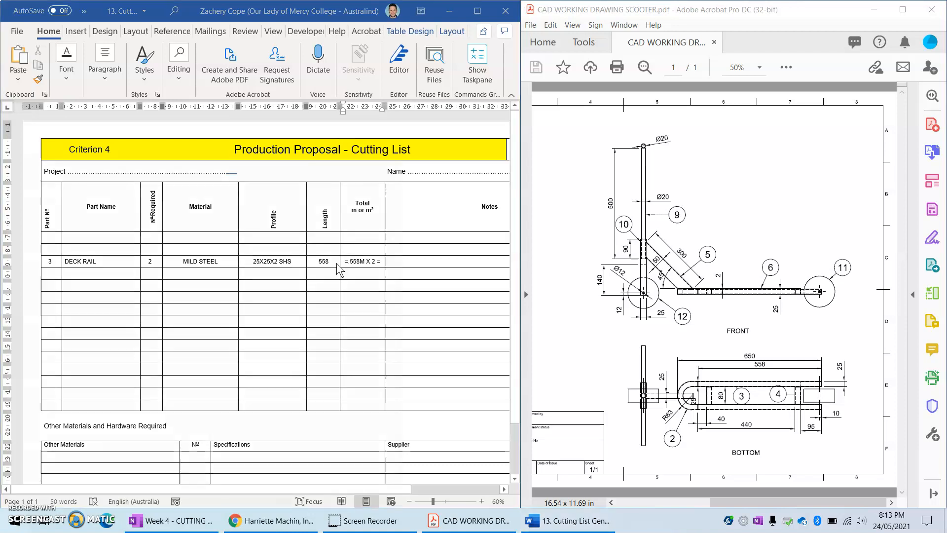
pyautogui.write('calc')
pyautogui.press('Return')
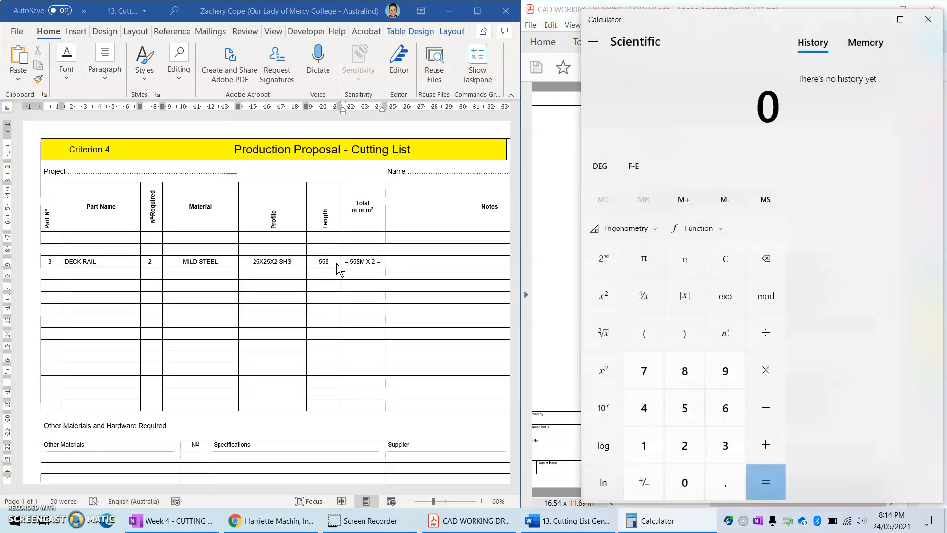
pyautogui.write('558')
pyautogui.write('/2')
pyautogui.press('Return')
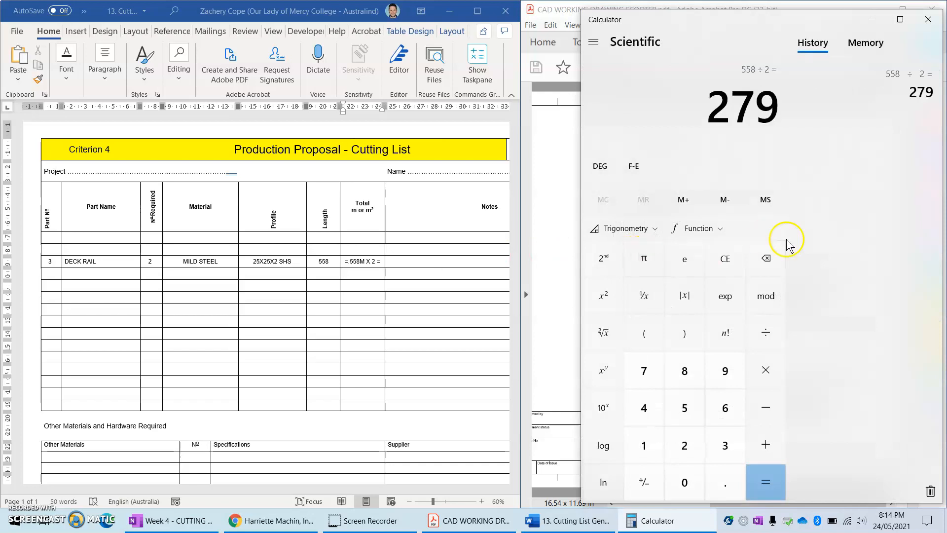
pyautogui.click(730, 255)
# Step: Calculate 558 × 2, complete the deck rail's total with 1.116M, and put Calculator out of the way
pyautogui.write('558*2')
pyautogui.press('Return')
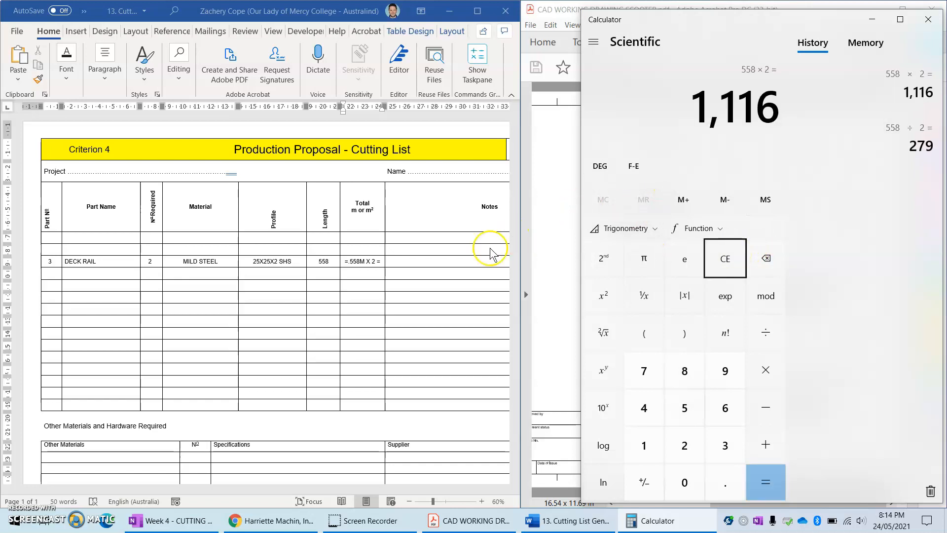
pyautogui.click(383, 261)
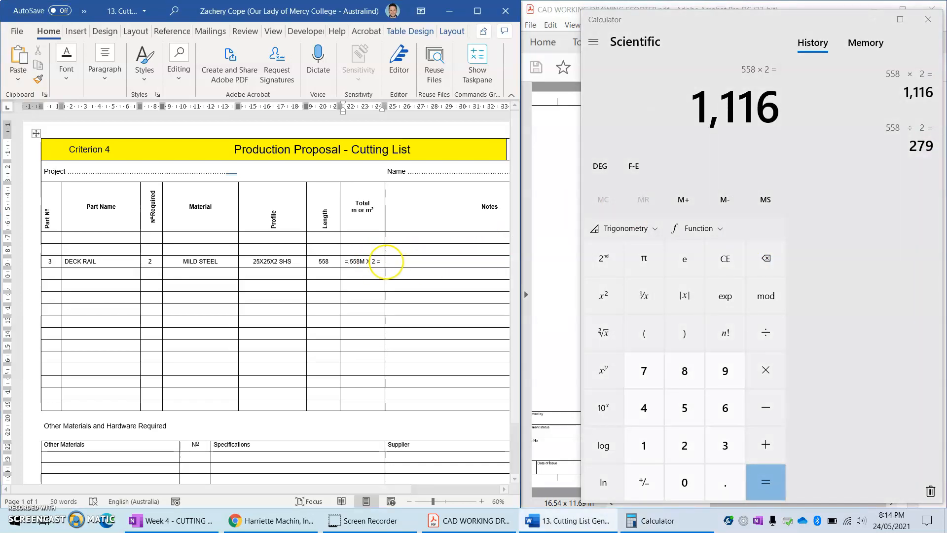
pyautogui.write('1.116M')
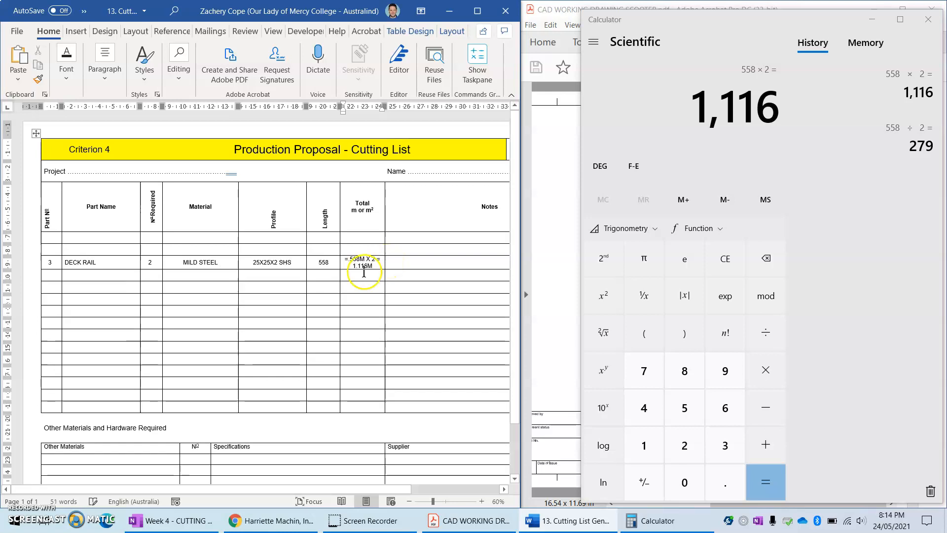
pyautogui.click(413, 261)
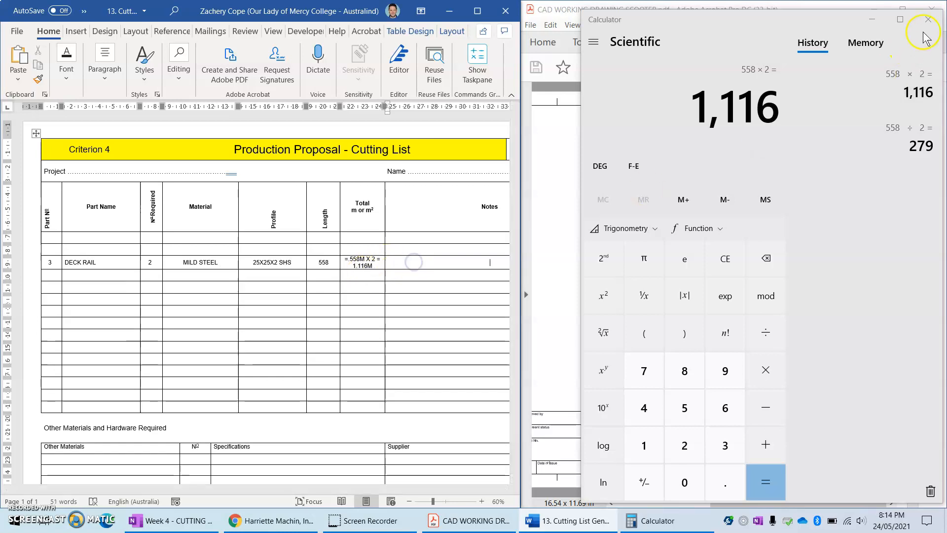
pyautogui.click(872, 19)
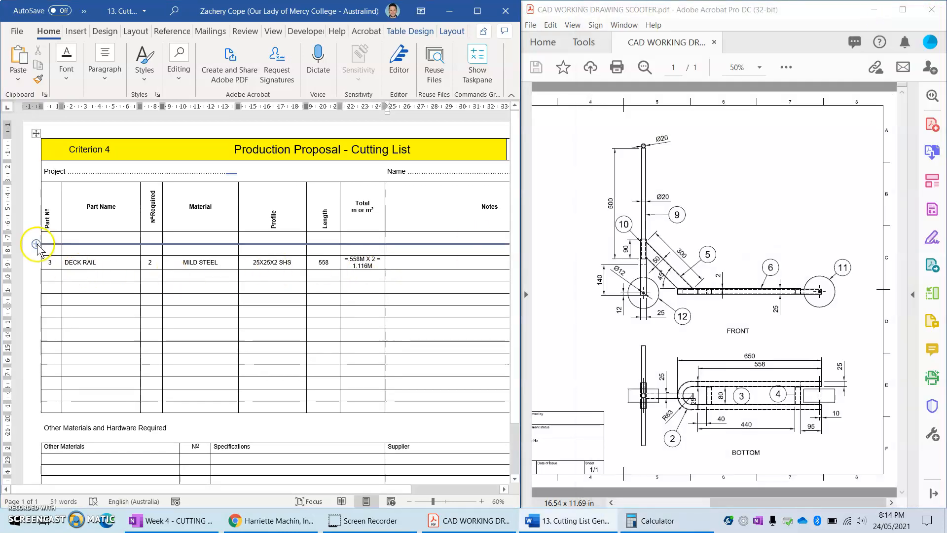
# Step: Enter part 2 in the row above the deck rail, named CURVED END with 1 required
pyautogui.click(50, 249)
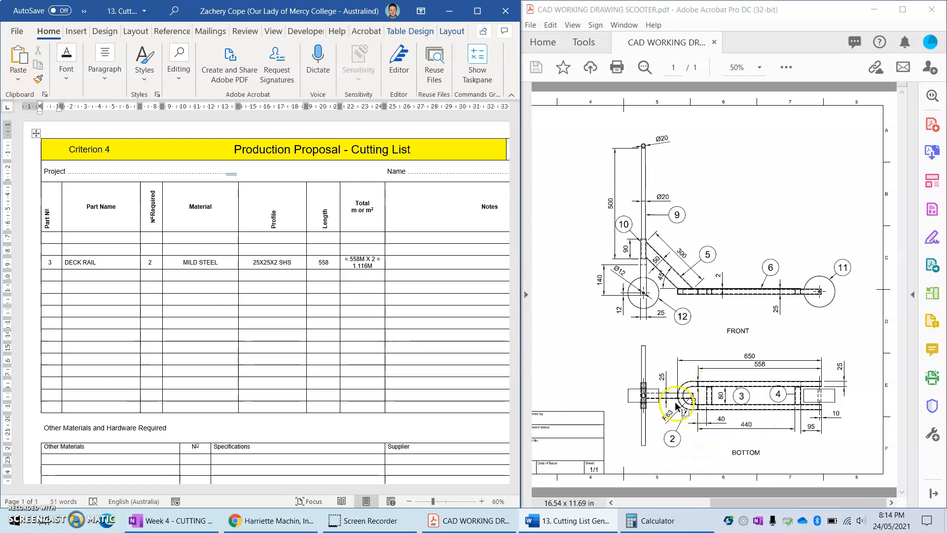
pyautogui.click(48, 249)
pyautogui.write('2')
pyautogui.click(80, 250)
pyautogui.write('CUIR')
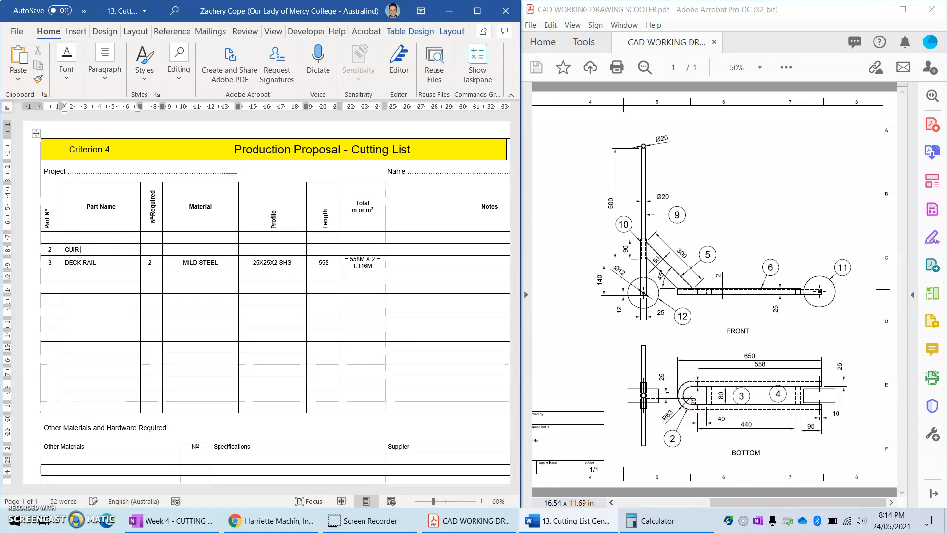
pyautogui.write('VED END')
pyautogui.press('Tab')
pyautogui.write('1')
# Step: Set the curved end's material to MILD STEEL and its profile to 25X25X2 SHS
pyautogui.press('Tab')
pyautogui.write('MILD STE')
pyautogui.press('Tab')
pyautogui.write('25X25X2 SHS')
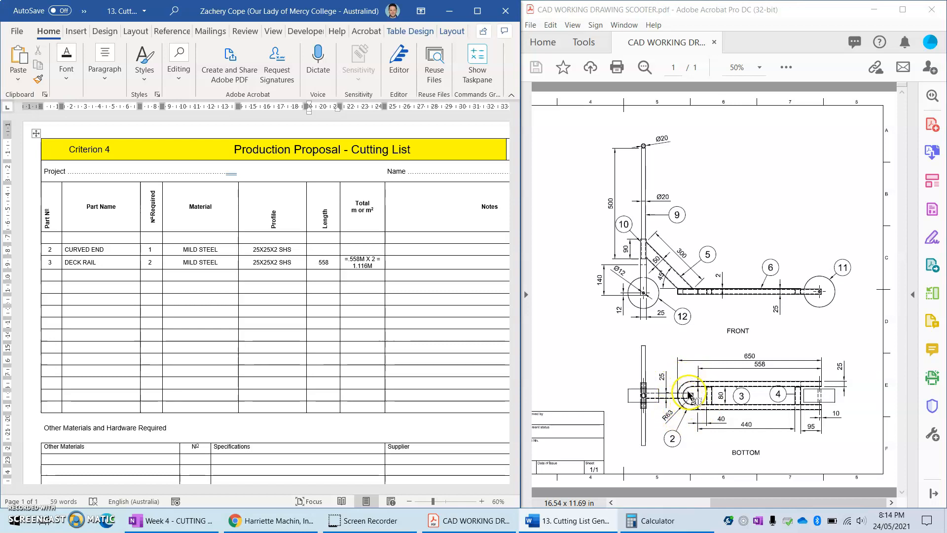
# Step: In Calculator, work out the curved end's half circumference from radius 63: 63 × 2 × 3.14 ÷ 2
pyautogui.click(655, 519)
pyautogui.click(725, 265)
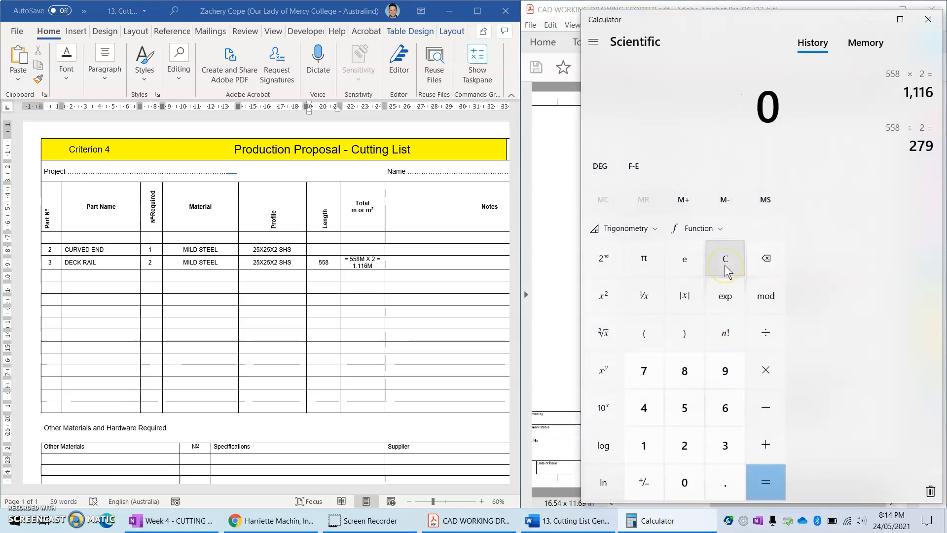
pyautogui.write('63')
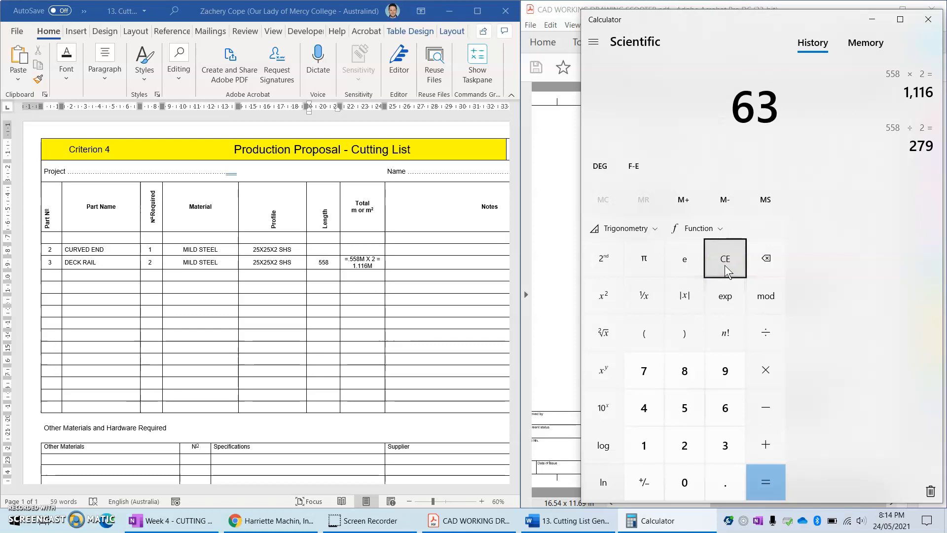
pyautogui.write('*2')
pyautogui.press('Return')
pyautogui.write('*3.')
pyautogui.write('14')
pyautogui.press('Return')
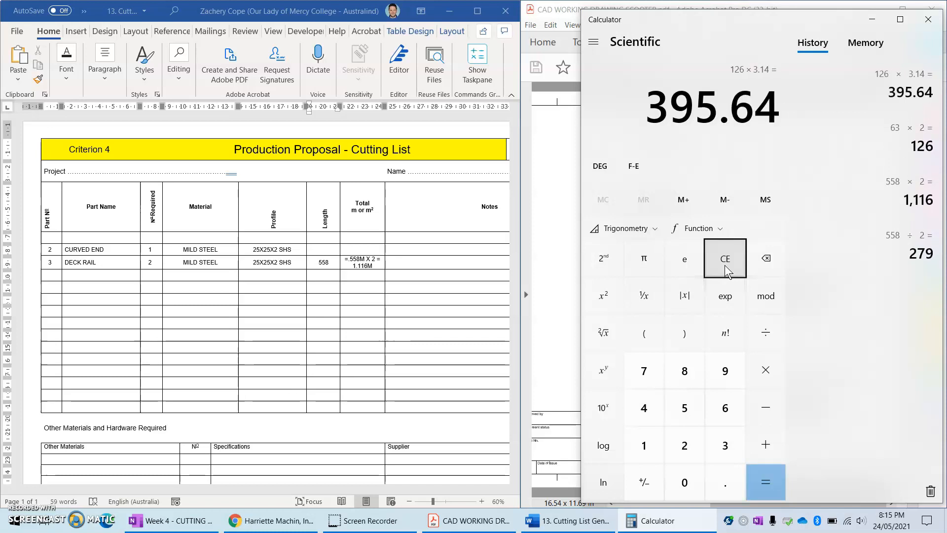
pyautogui.write('/2')
pyautogui.press('Return')
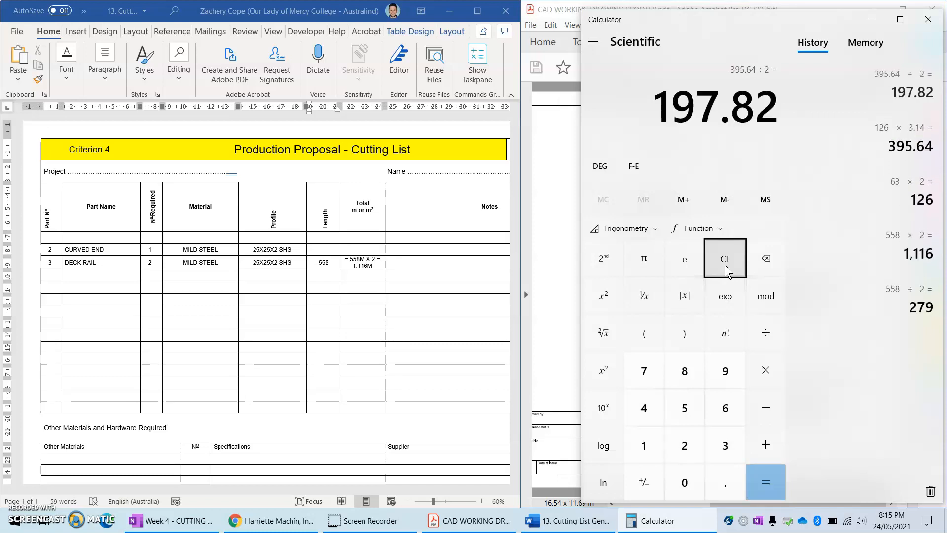
# Step: Enter 0.197M as the curved end's length in the cutting list and rewrite the deck rail's length as 0.558M
pyautogui.click(325, 252)
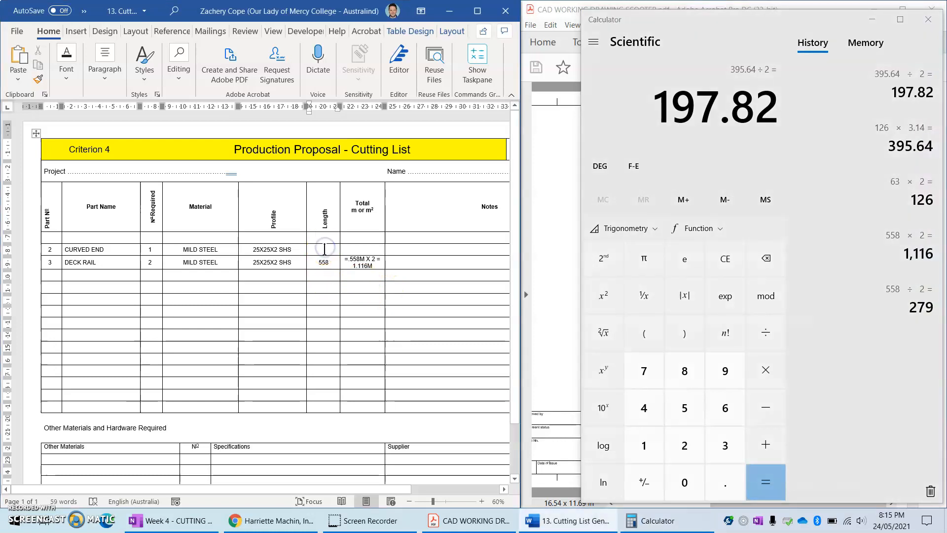
pyautogui.write('0')
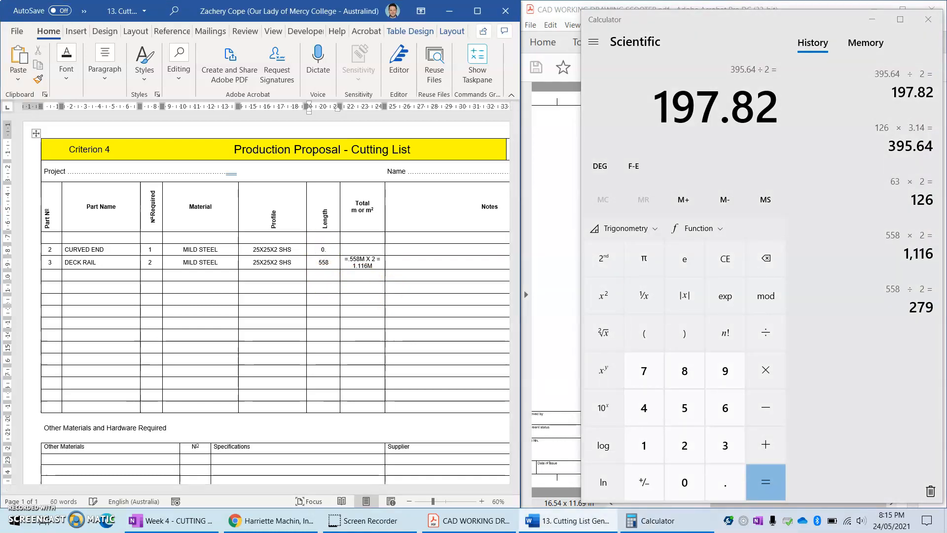
pyautogui.write('.197M')
pyautogui.click(318, 262)
pyautogui.write('0.')
pyautogui.click(338, 259)
pyautogui.write('M')
# Step: Enter 0.197m as the curved end's total and bring the scooter drawing back into view
pyautogui.press('capslock')
pyautogui.click(345, 249)
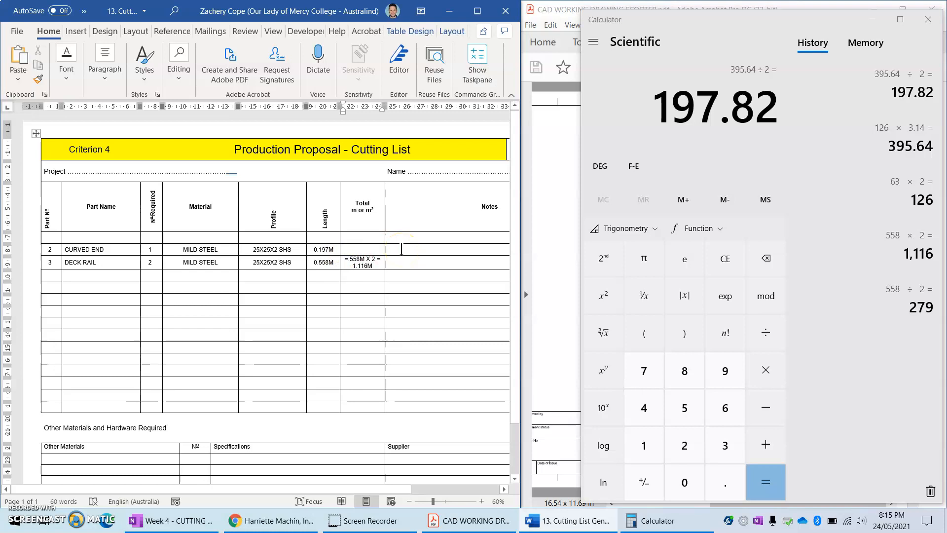
pyautogui.write('0.197m')
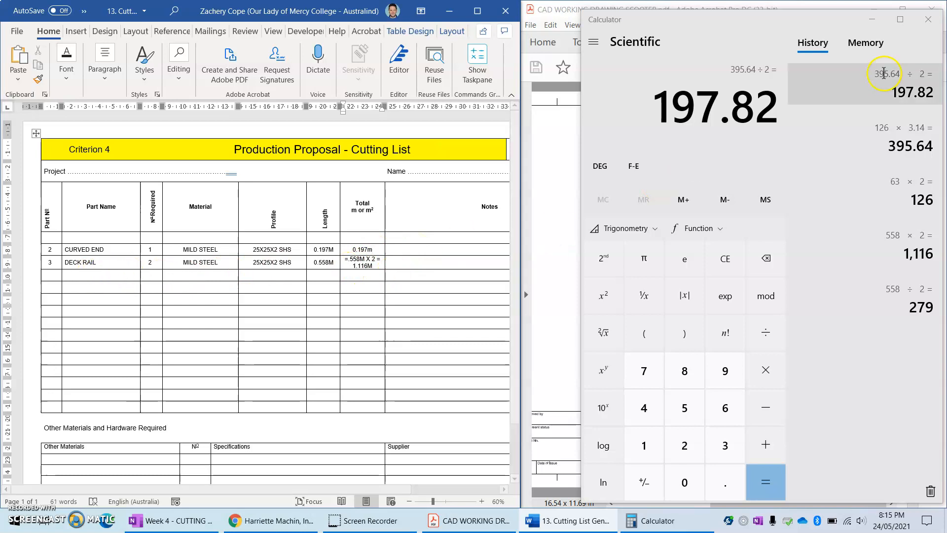
pyautogui.click(872, 19)
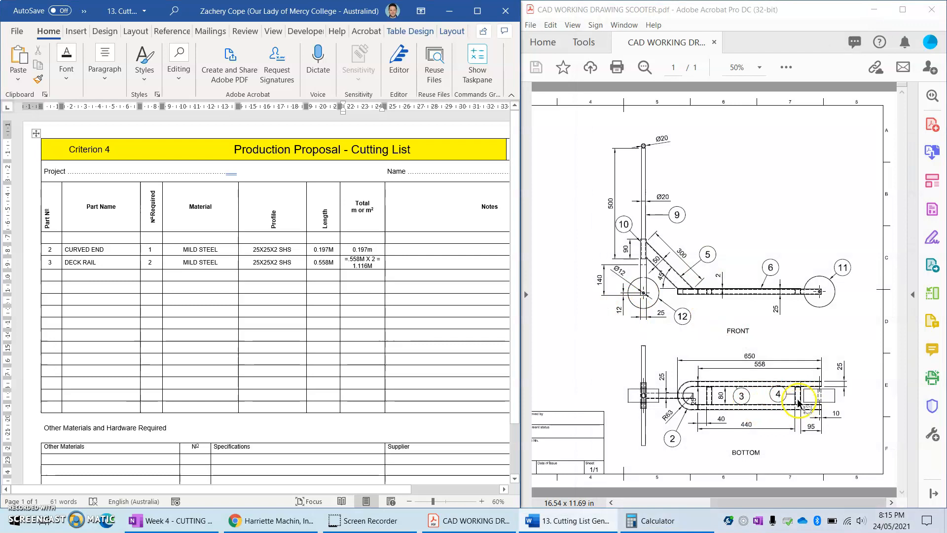
# Step: Enter part 4 in the row below the deck rail, named DECK STILE with 2 required
pyautogui.click(54, 273)
pyautogui.write('4')
pyautogui.click(113, 275)
pyautogui.write('deck')
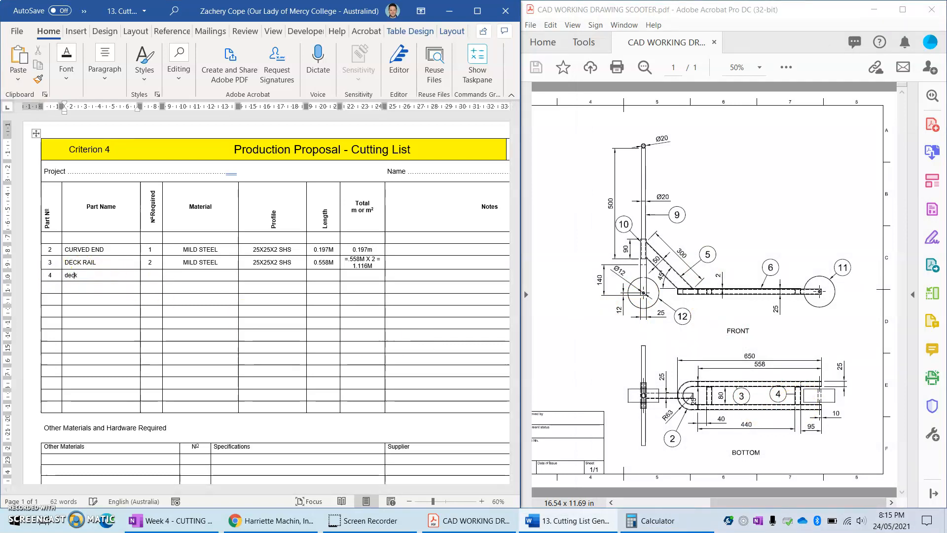
pyautogui.press('BackSpace')
pyautogui.press('capslock')
pyautogui.write('ECK STILE')
pyautogui.press('Tab')
pyautogui.press('Tab')
# Step: Set the deck stile's material to MILD STEEL and its profile to 25X25X2 SHS
pyautogui.write('MILD STEEL')
pyautogui.press('Tab')
pyautogui.write('2')
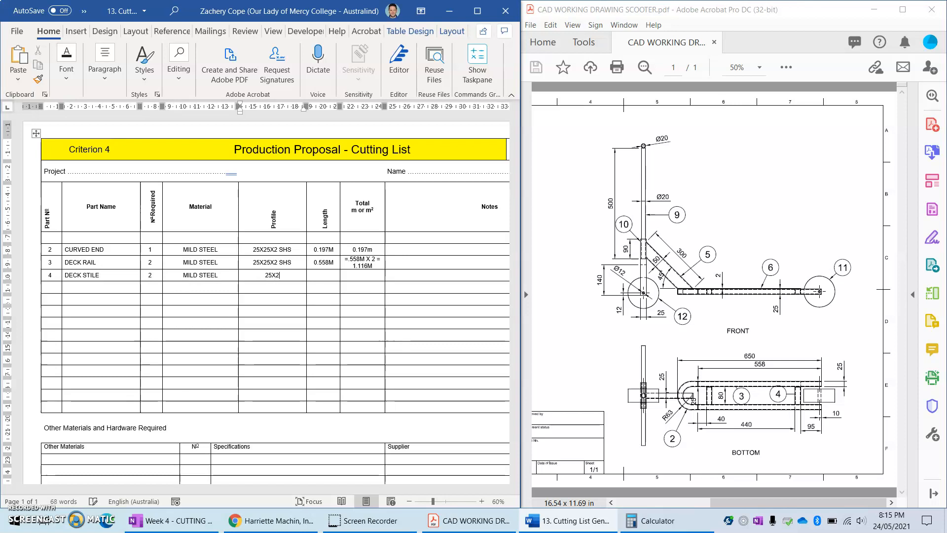
pyautogui.press('BackSpace')
pyautogui.write('5X2 SHS')
pyautogui.press('Tab')
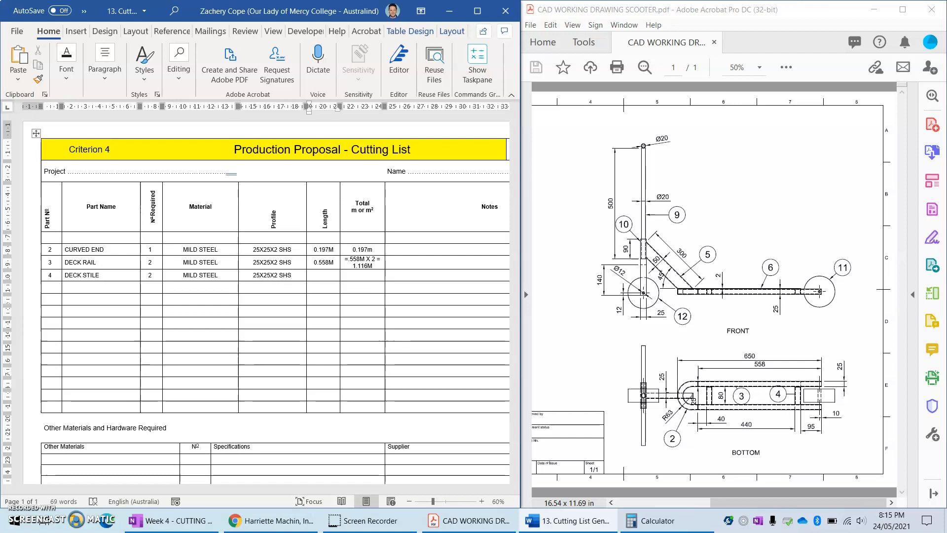
# Step: Enter 0.080M as the deck stile's length and 0.16M as its total
pyautogui.write('0.080M')
pyautogui.press('Tab')
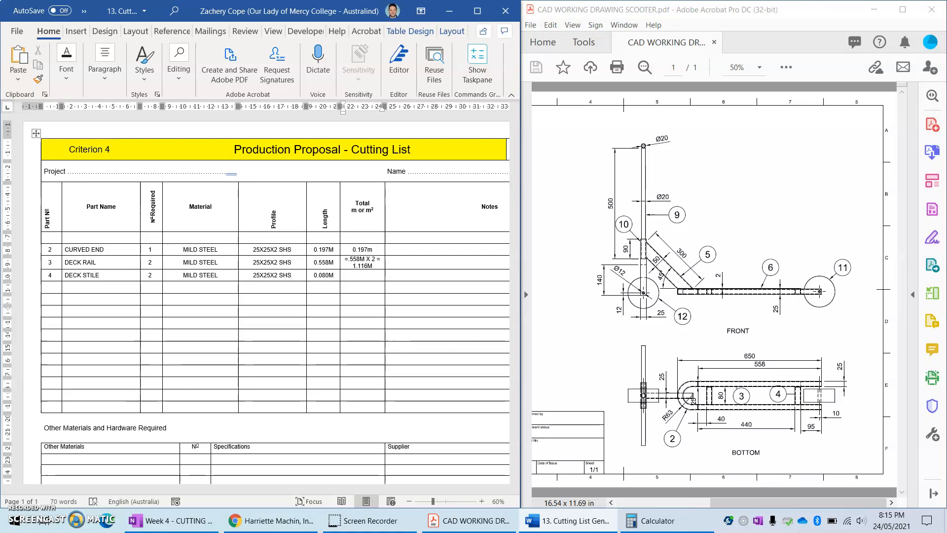
pyautogui.write('0.16M')
# Step: Enter part 5 in the row below the deck stile, named ANGLED BAR with 1 required
pyautogui.click(463, 275)
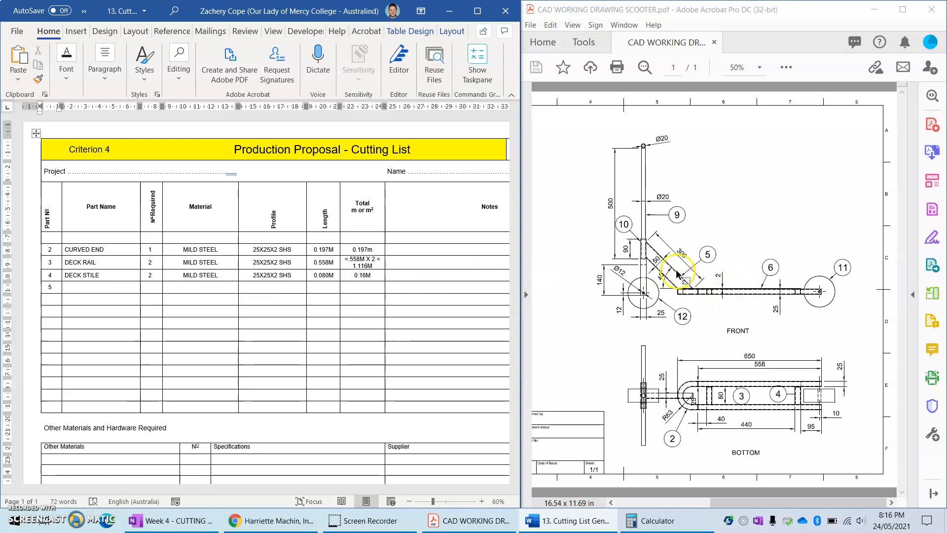
pyautogui.click(100, 283)
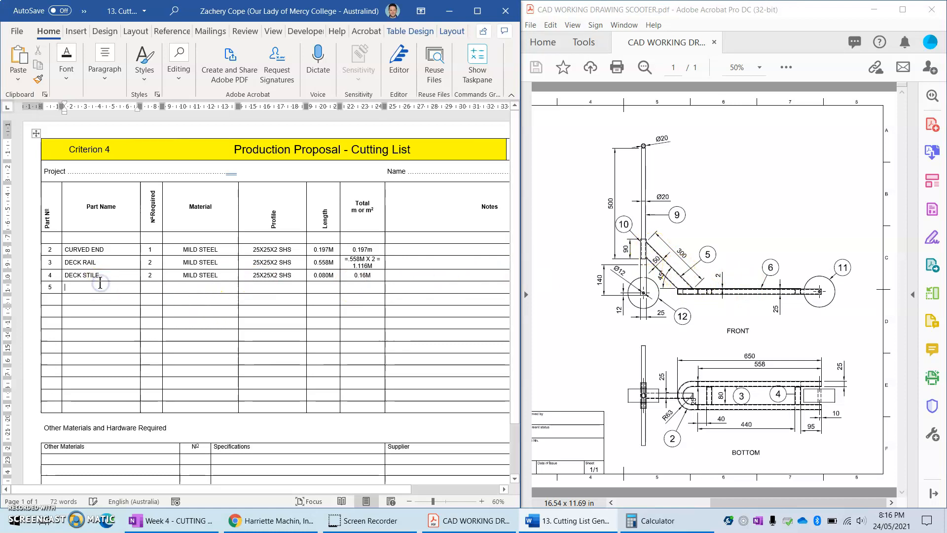
pyautogui.write('ANGLED BAR')
pyautogui.press('Tab')
pyautogui.write('1')
pyautogui.press('Tab')
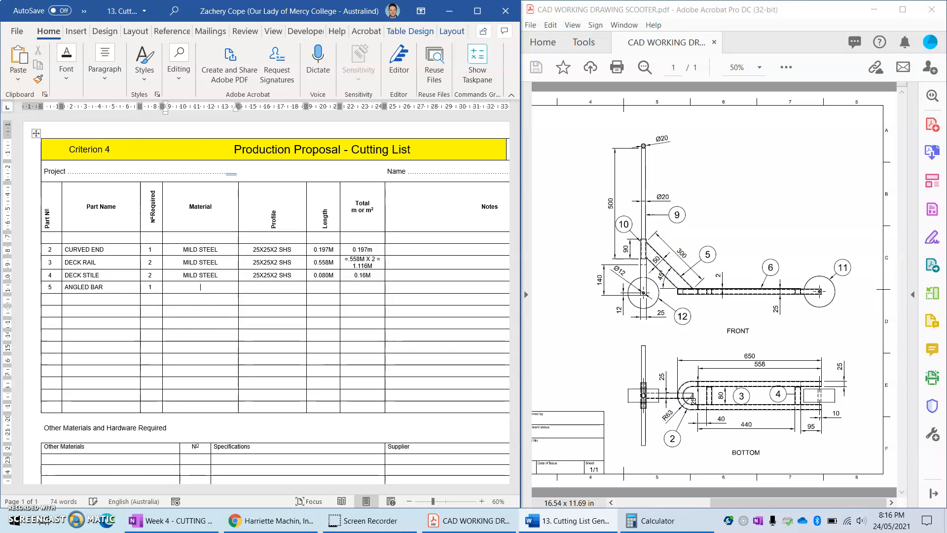
# Step: Set the angled bar's material to MILD STEEL and its profile to 50X25X2 RHS
pyautogui.write('MILD STEEL')
pyautogui.press('Tab')
pyautogui.write('50')
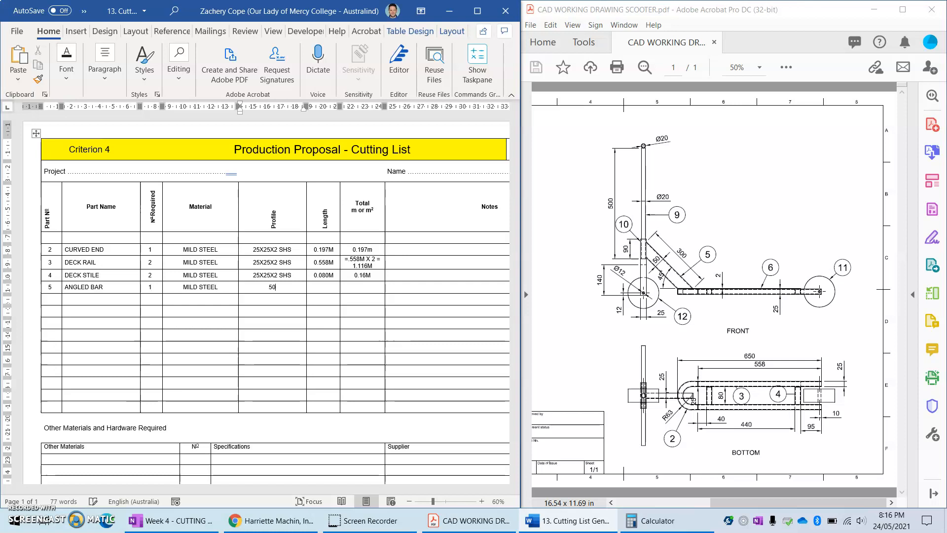
pyautogui.write('X25X2 RHS')
pyautogui.press('Tab')
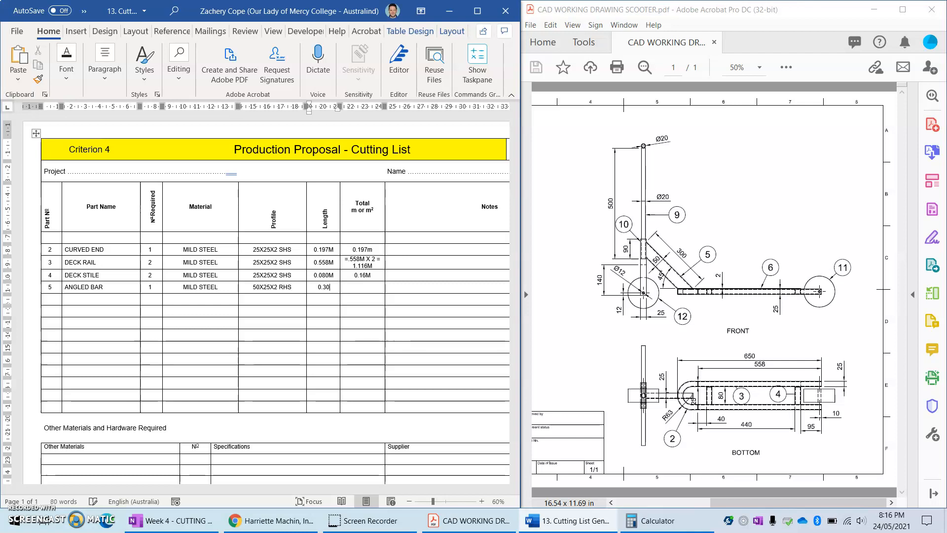
# Step: Enter 0.3M as the angled bar's length and total, with the note CUT ENDS AT 45 DEGREES ON COLD SAW
pyautogui.press('Tab')
pyautogui.press('Tab')
pyautogui.write('CUT ENDS AT 4')
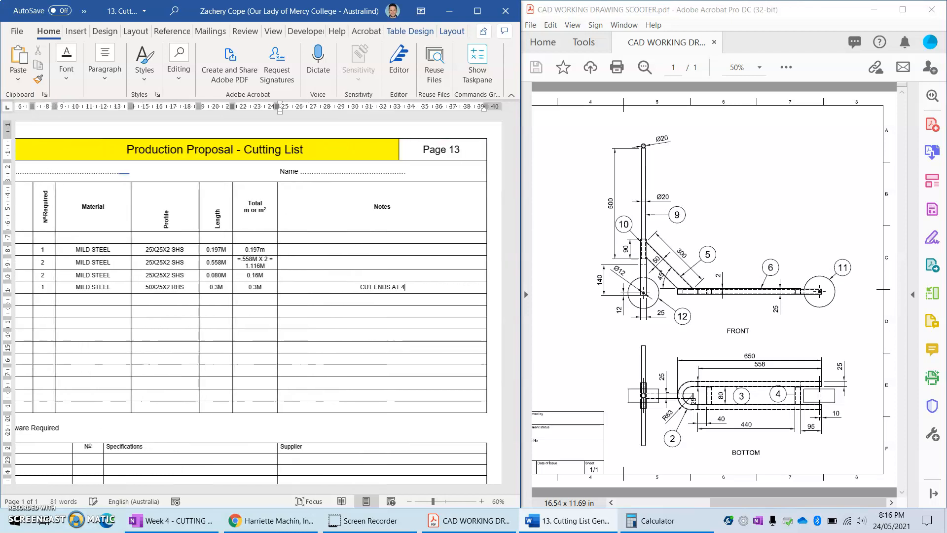
pyautogui.write('5 DEGREES ON M')
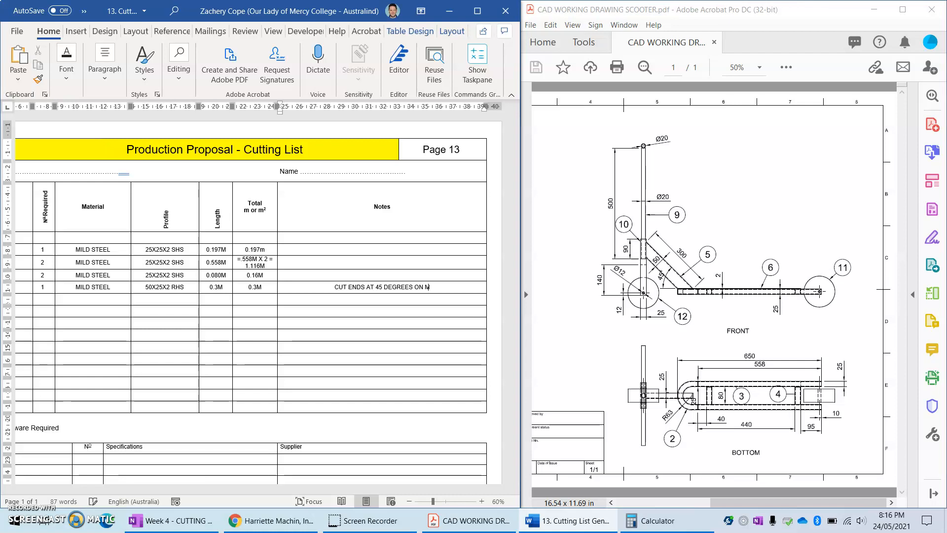
pyautogui.press('BackSpace')
pyautogui.write('COLD SAW')
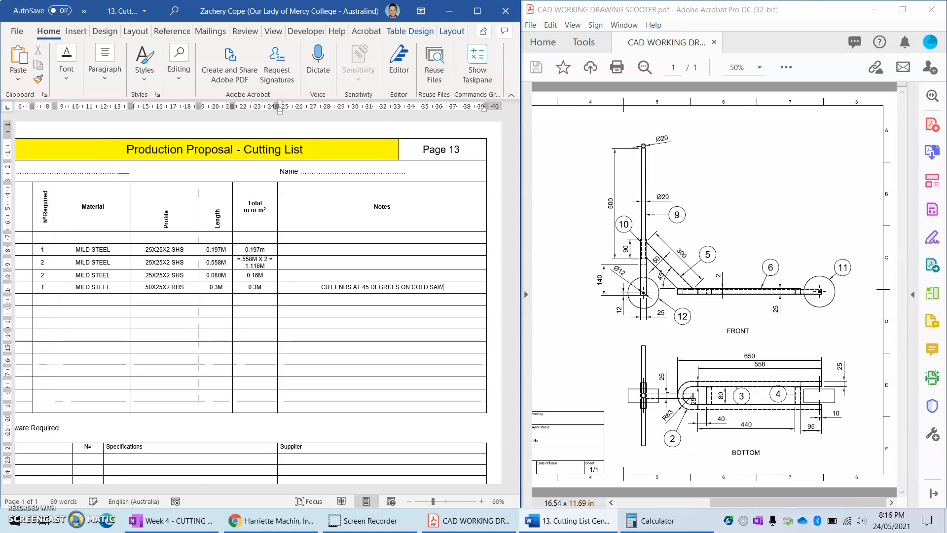
pyautogui.press('Tab')
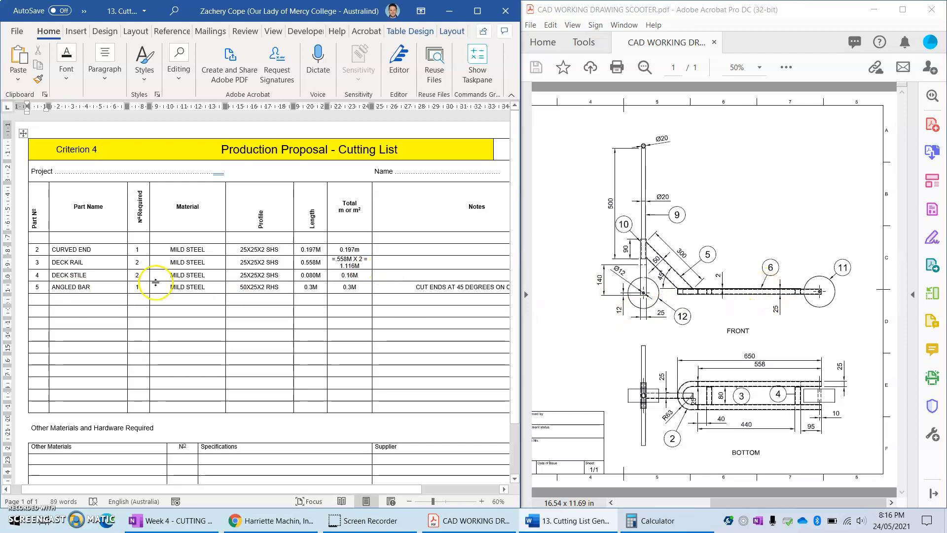
# Step: Enter part 6 in the row below the angled bar as DECK TOP, 1 required, material PLATE ALUMINIUM and profile 2MM
pyautogui.write('6')
pyautogui.press('Tab')
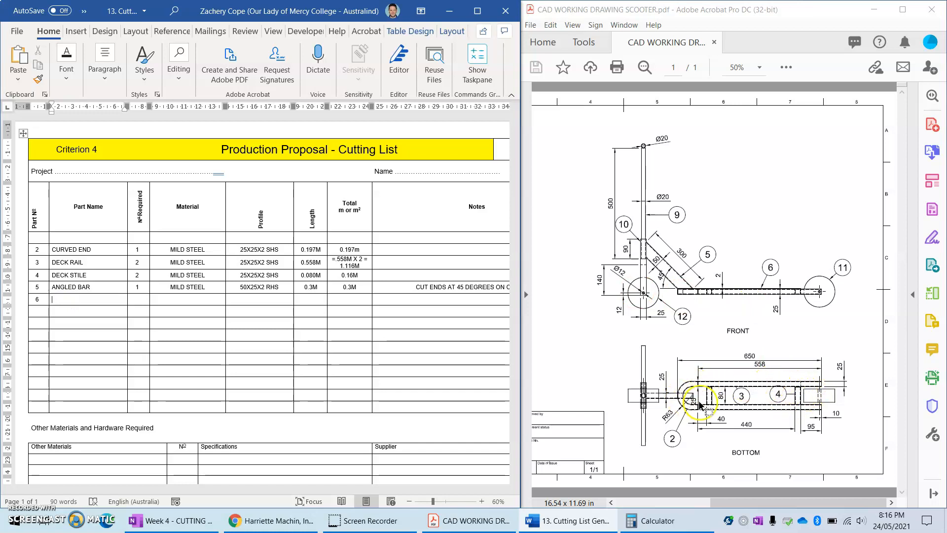
pyautogui.write('DECK TOP')
pyautogui.press('Tab')
pyautogui.press('Tab')
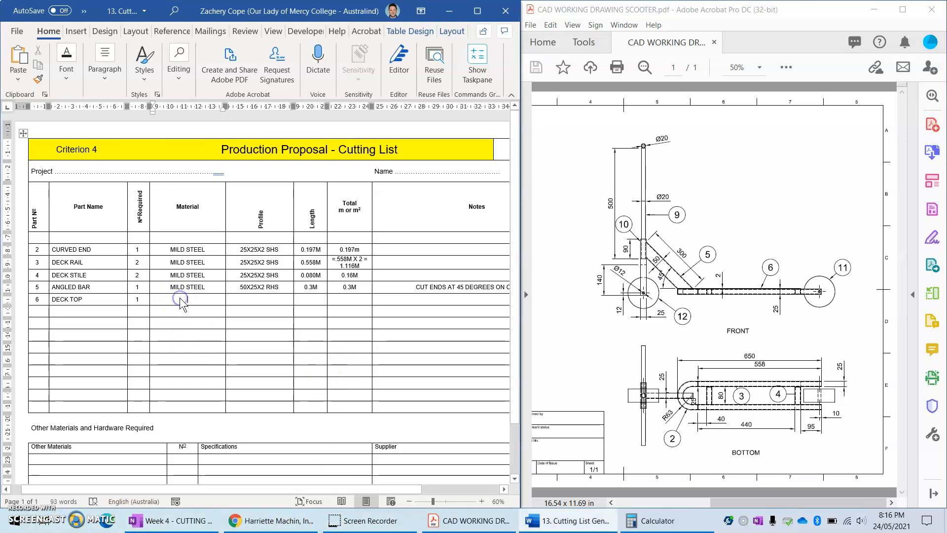
pyautogui.write('PLATE ALUMINIUM')
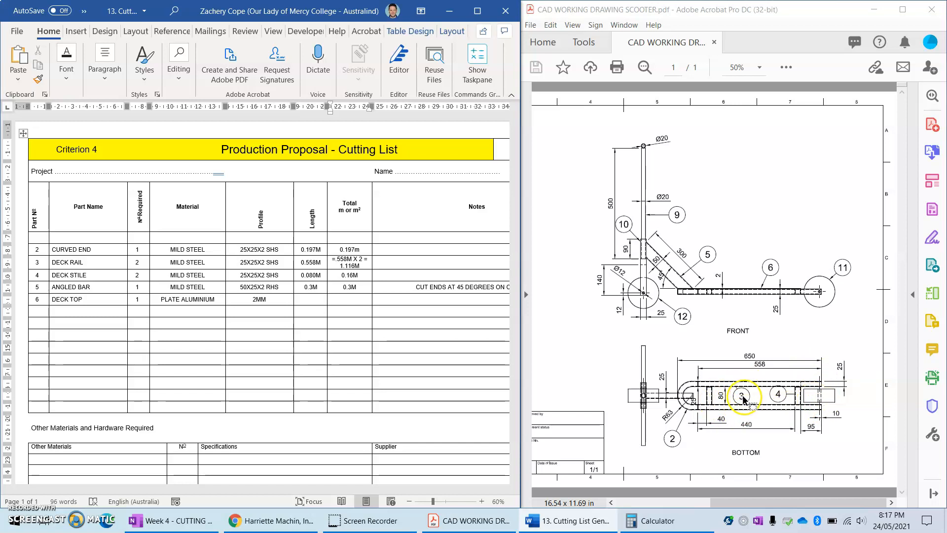
# Step: Enter the area expression 0.65M X 0.13M = in the deck top's total
pyautogui.click(361, 299)
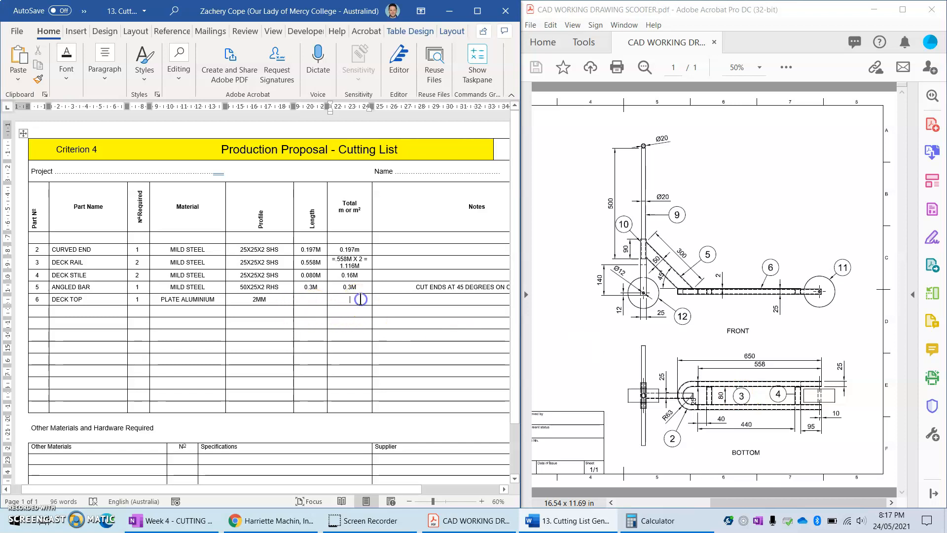
pyautogui.write('0.65M X')
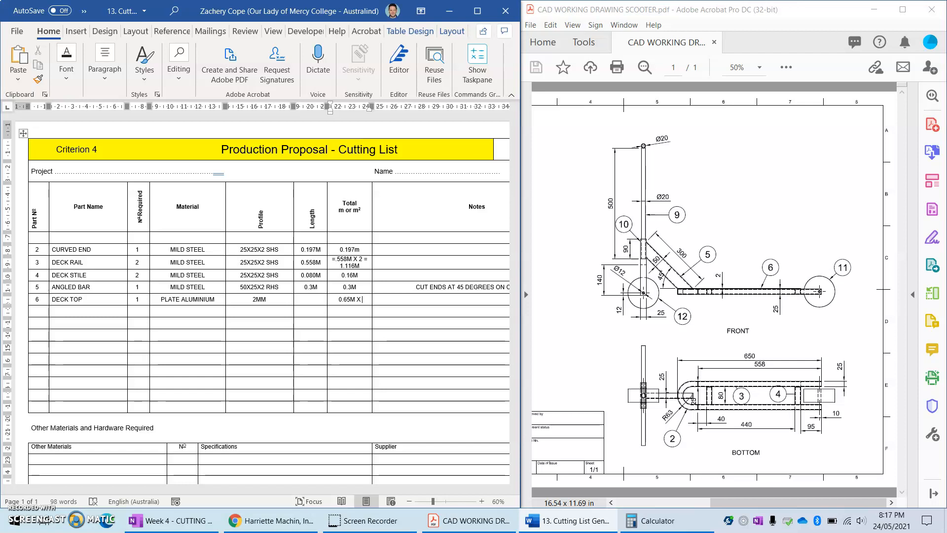
pyautogui.write(' 130.13M =')
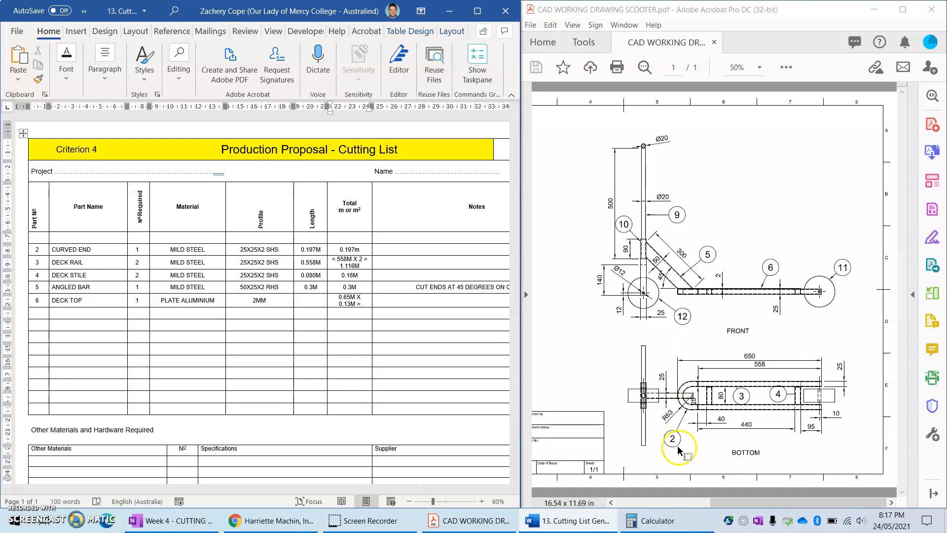
# Step: Switch to Calculator and multiply 0.65 by 0.13
pyautogui.hotkey('alt', 'Tab')
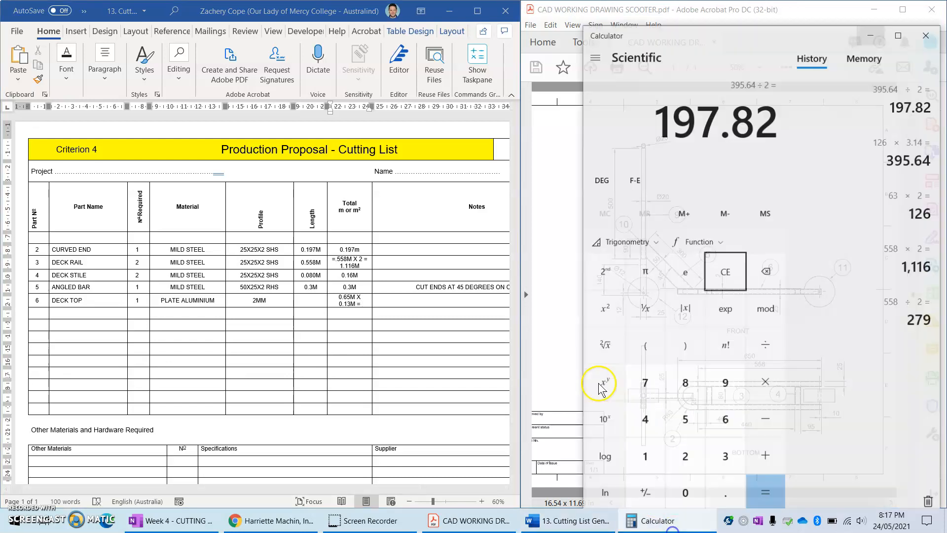
pyautogui.click(721, 254)
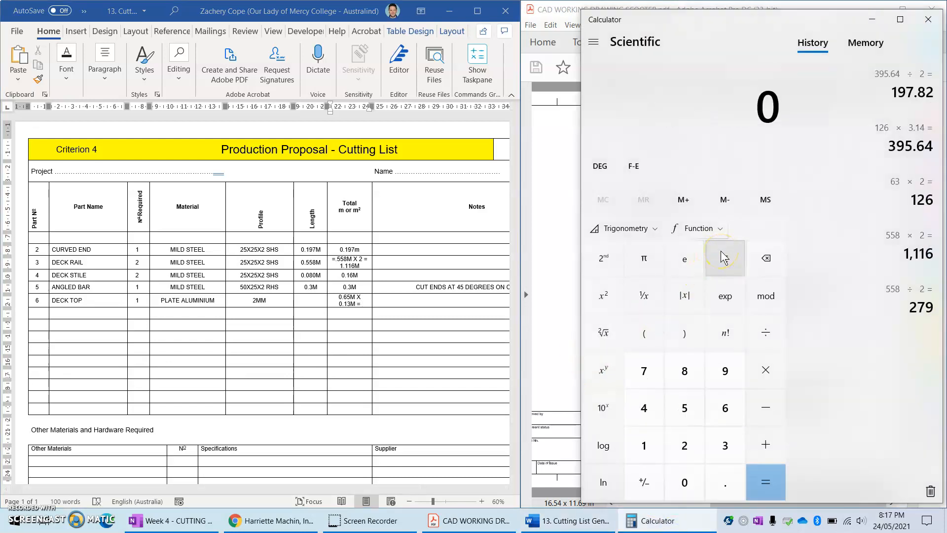
pyautogui.write('.65*')
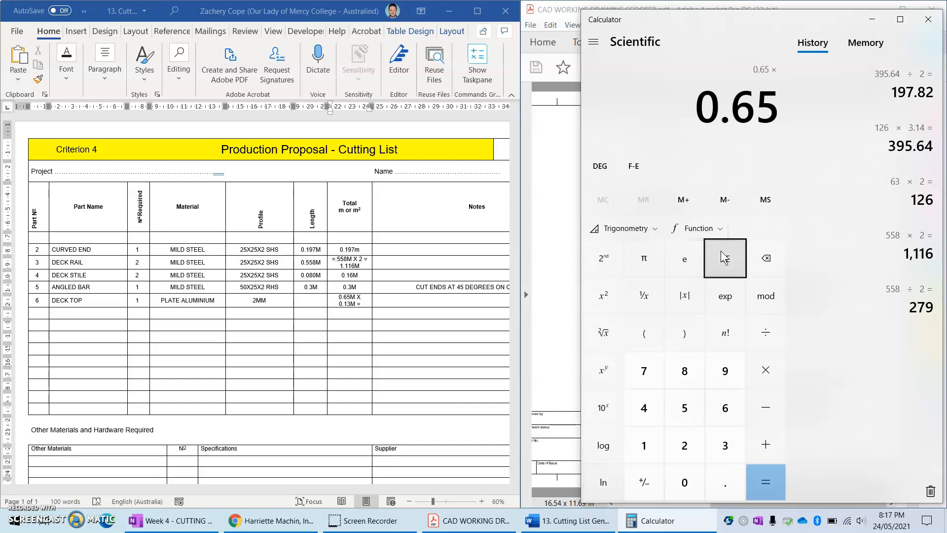
pyautogui.write('0.13')
pyautogui.press('Return')
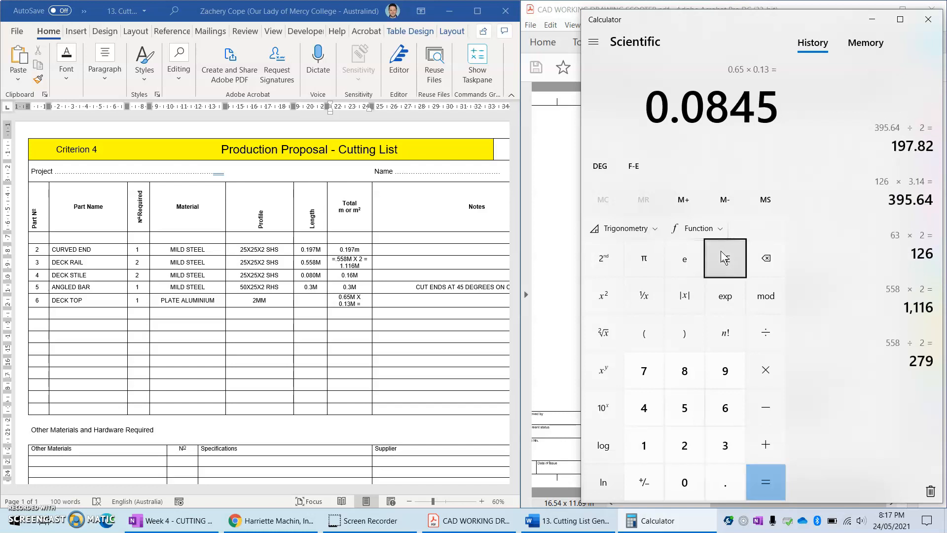
# Step: Complete the deck top's total with 0.0845M^2 and put the Calculator window away
pyautogui.click(368, 309)
pyautogui.write('0.0845M^2')
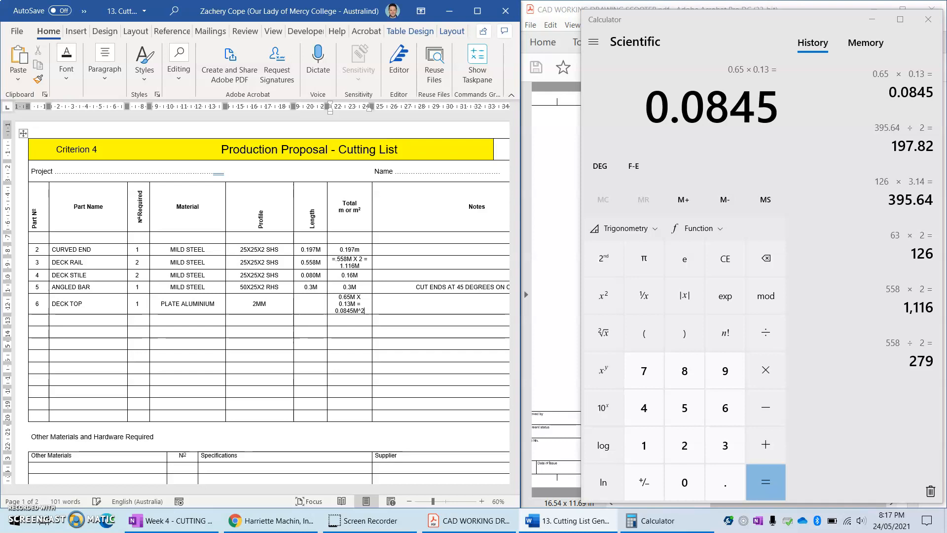
pyautogui.click(870, 20)
# Step: Add the note CUT OUT SLOTS AND PROFILE USING JIG SAW. FILE SMOOTH to the deck top row
pyautogui.click(448, 296)
pyautogui.write('CUT O')
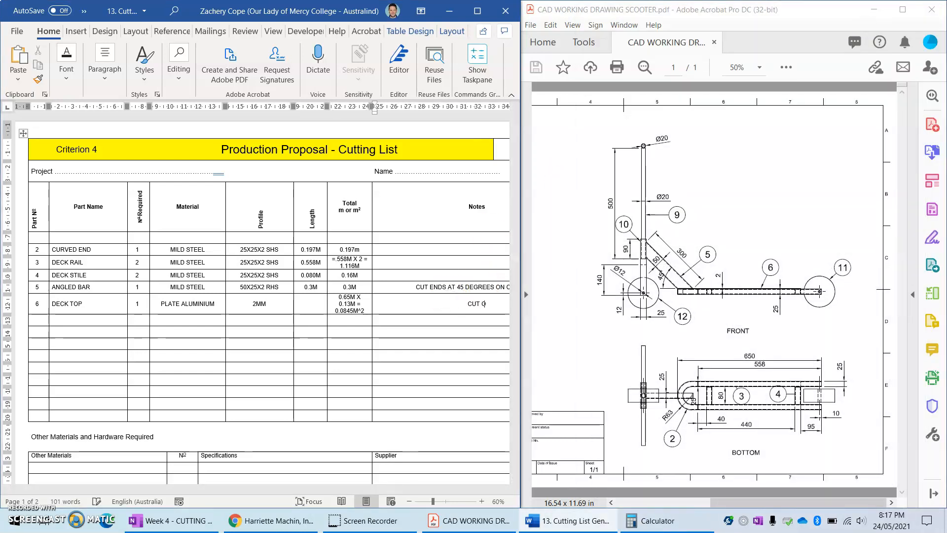
pyautogui.write('UT SLOTS AND PROFILE USING ')
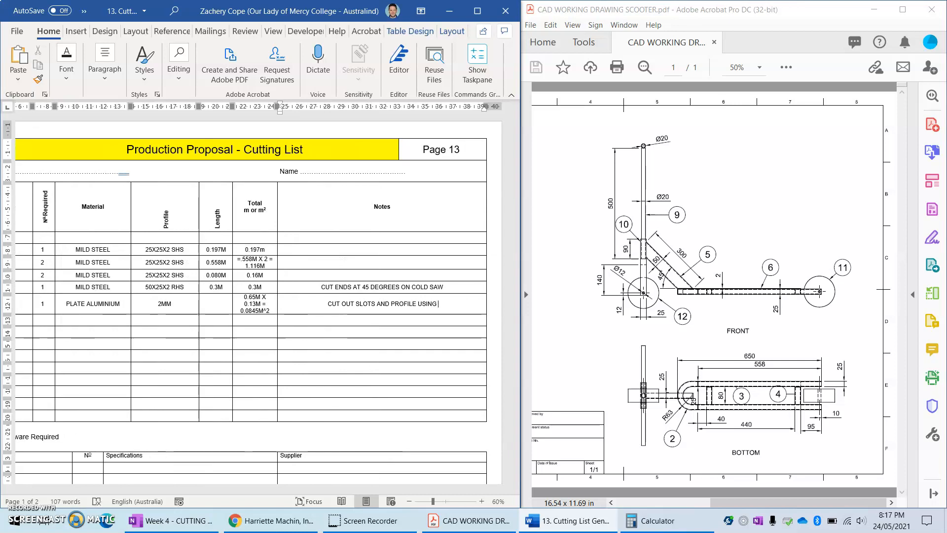
pyautogui.write('JIG SAW. FILE SMOOTH')
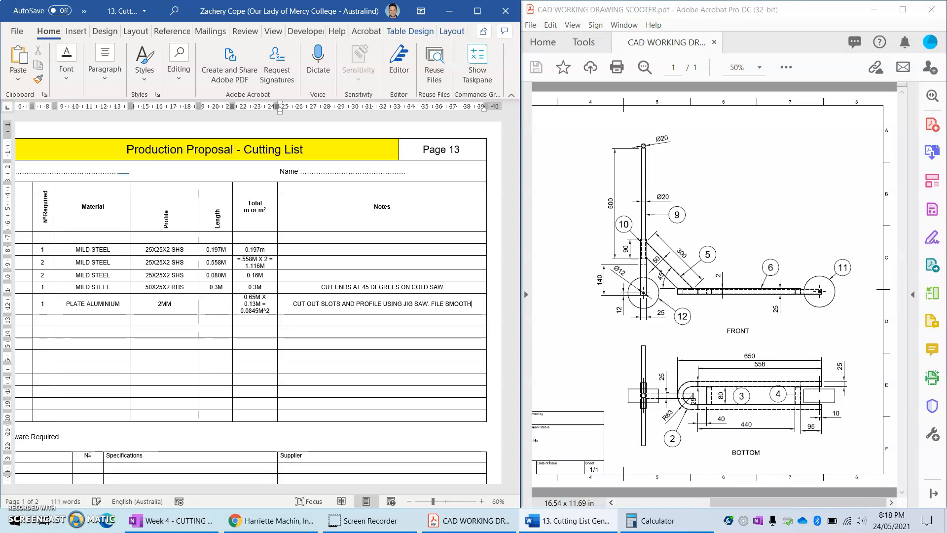
pyautogui.press('Tab')
pyautogui.click(643, 350)
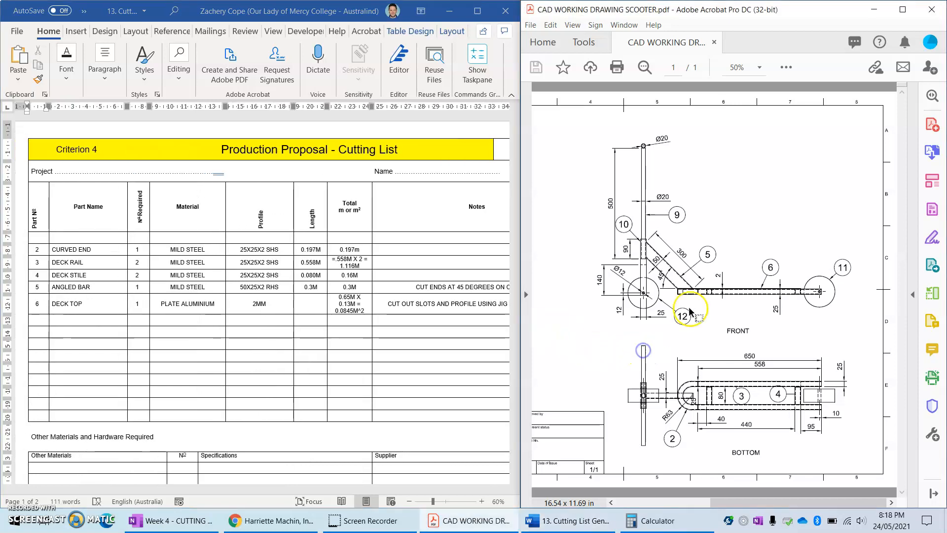
pyautogui.moveTo(728, 502)
pyautogui.mouseDown()
pyautogui.moveTo(661, 500)
pyautogui.moveTo(720, 493)
pyautogui.moveTo(694, 490)
pyautogui.mouseUp()
pyautogui.click(48, 320)
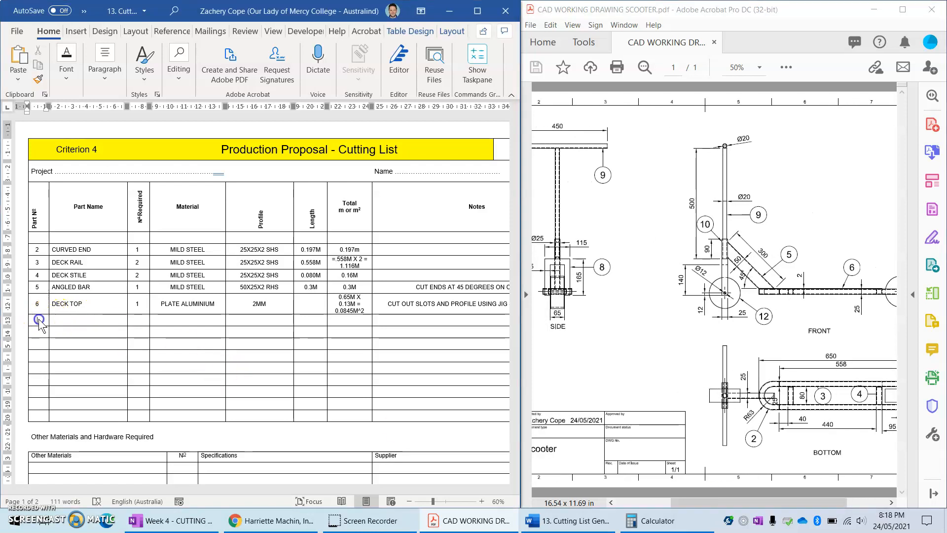
pyautogui.write('8')
pyautogui.press('Tab')
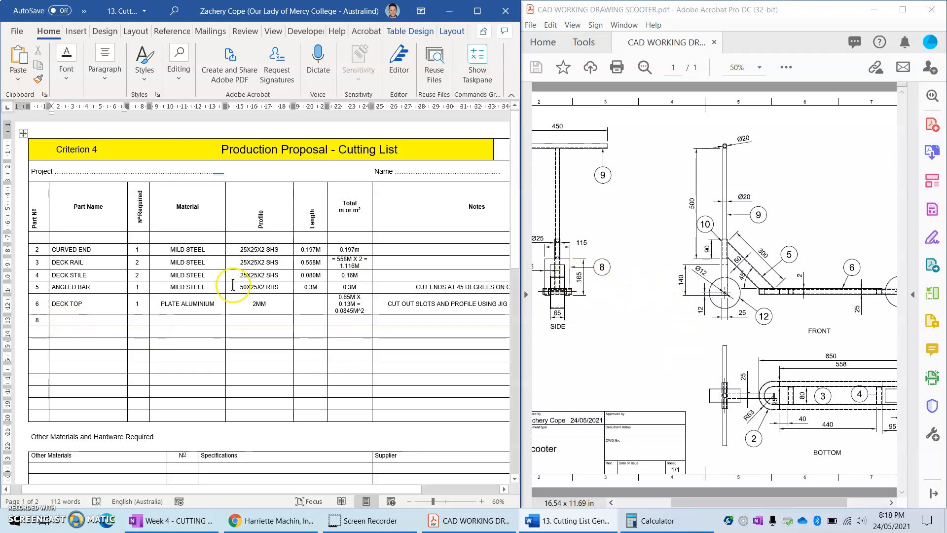
pyautogui.click(39, 320)
pyautogui.press('BackSpace')
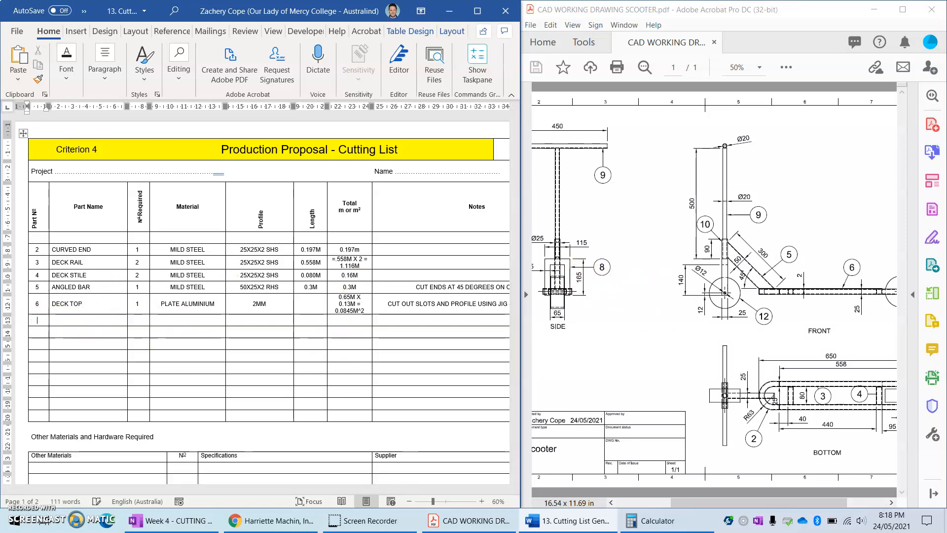
# Step: Enter part 7 below the deck top as FORK HORIZONTAL BAR, 1 required, material MILD STEEL and profile 25X25X2 SHS
pyautogui.click(587, 303)
pyautogui.moveTo(692, 503); pyautogui.dragTo(660, 504)
pyautogui.scroll(5, 640, 288)
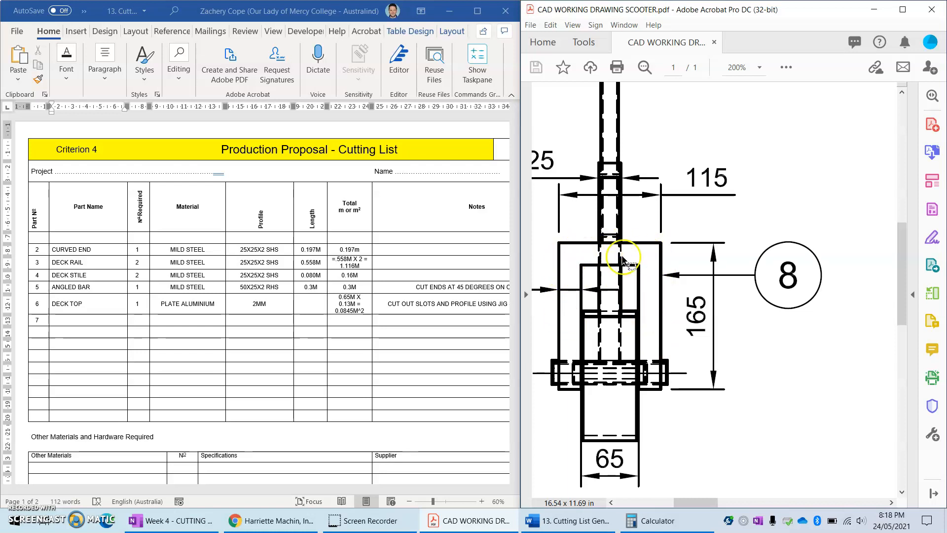
pyautogui.click(99, 319)
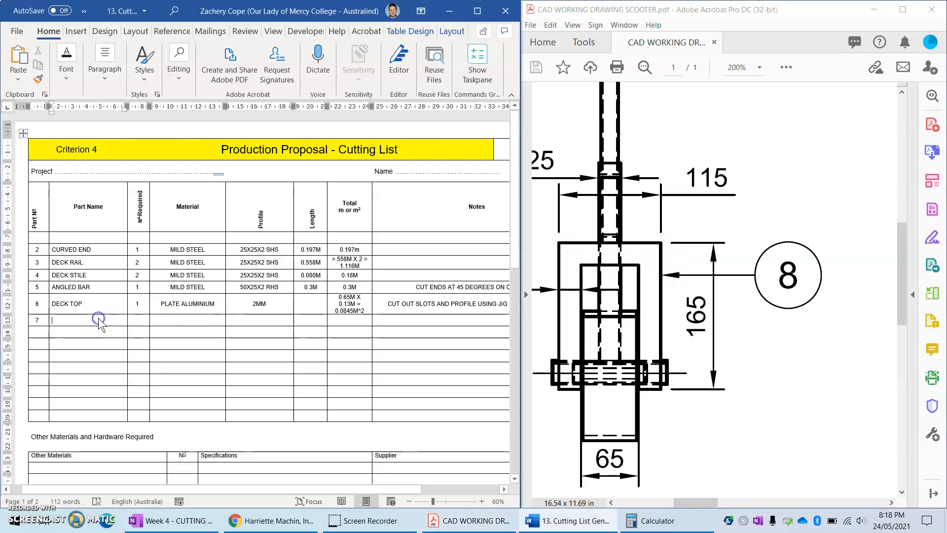
pyautogui.write('FORK HORIZONTAL BAR')
pyautogui.press('Tab')
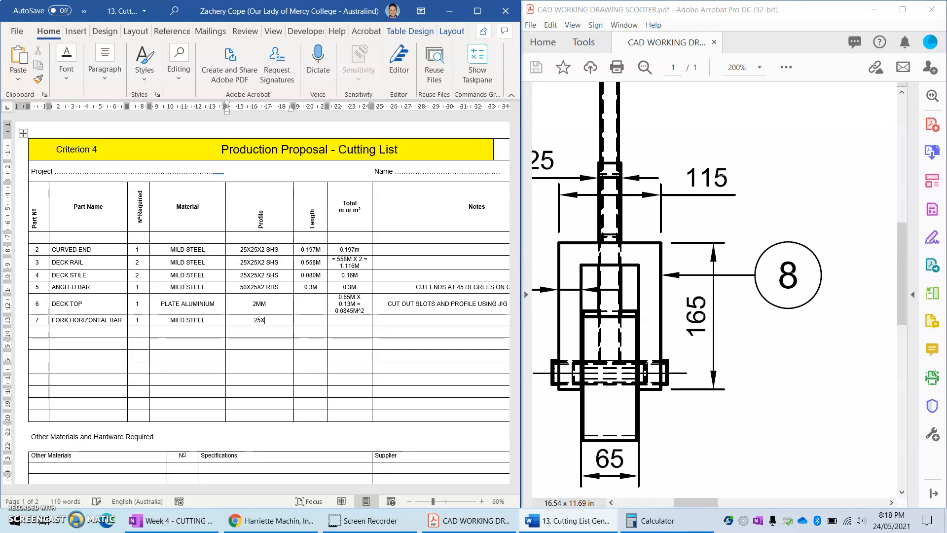
pyautogui.write('SHS')
pyautogui.press('Tab')
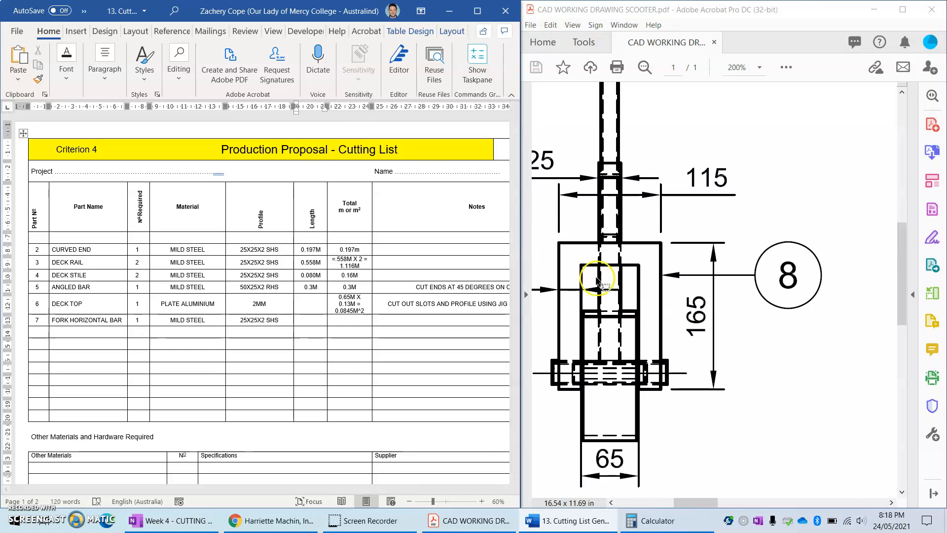
# Step: Enter 0.115M as both the length and the total of the fork horizontal bar
pyautogui.write('0.')
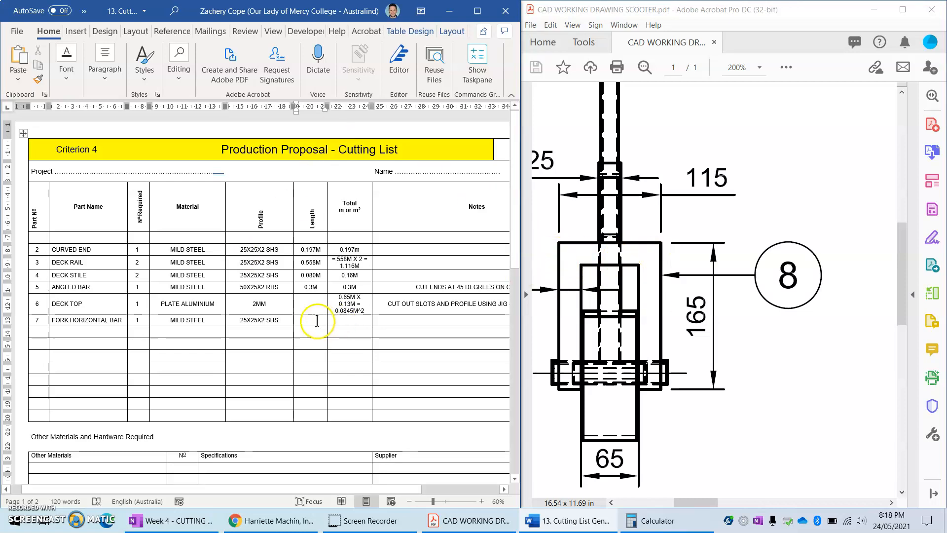
pyautogui.write('115M')
pyautogui.press('Tab')
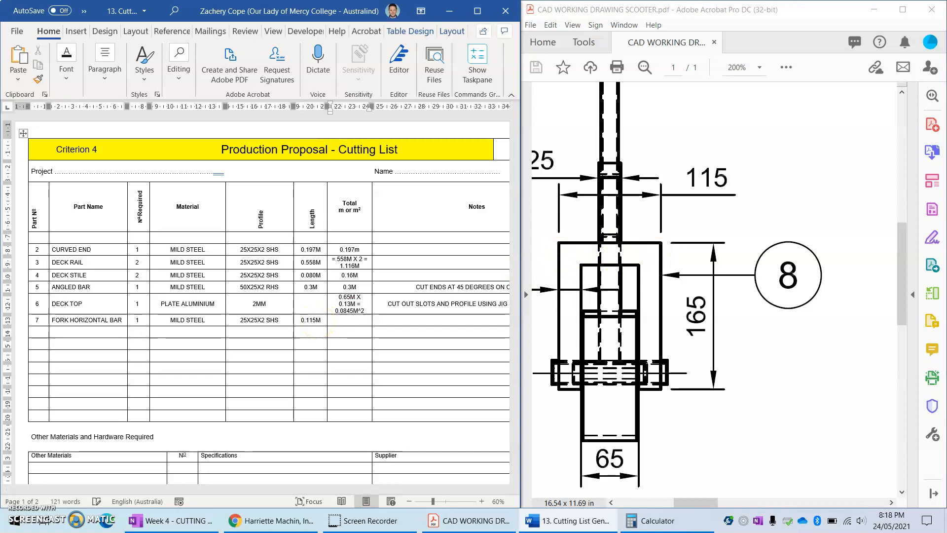
pyautogui.write('0.15')
pyautogui.press('BackSpace')
pyautogui.write('1')
# Step: Enter part 8 in the row below the fork horizontal bar, named FORK VERTICAL BAR with 2 required
pyautogui.write('VERTICAL')
pyautogui.write('L BA')
pyautogui.press('Tab')
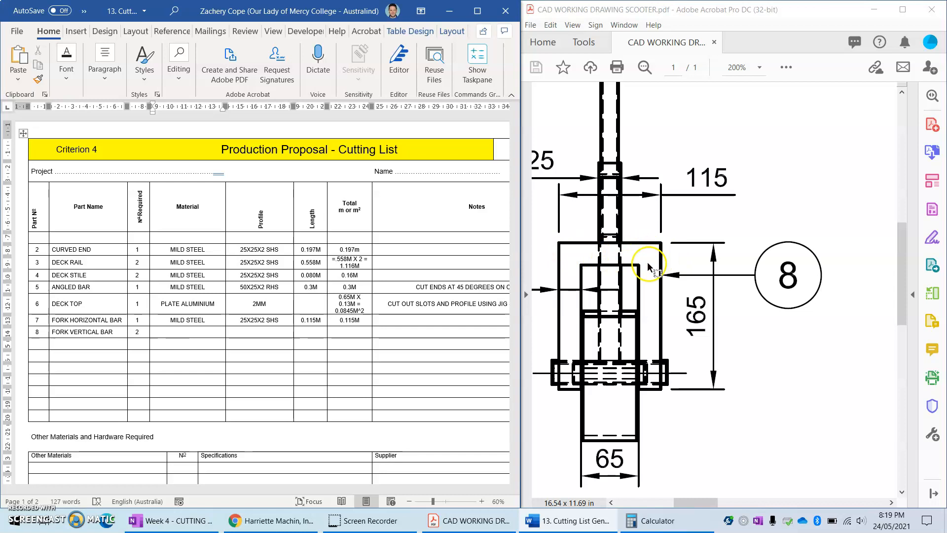
# Step: Set the fork vertical bar's material to MILD STEEL and its profile to 25X25X2 SHS
pyautogui.write('MI')
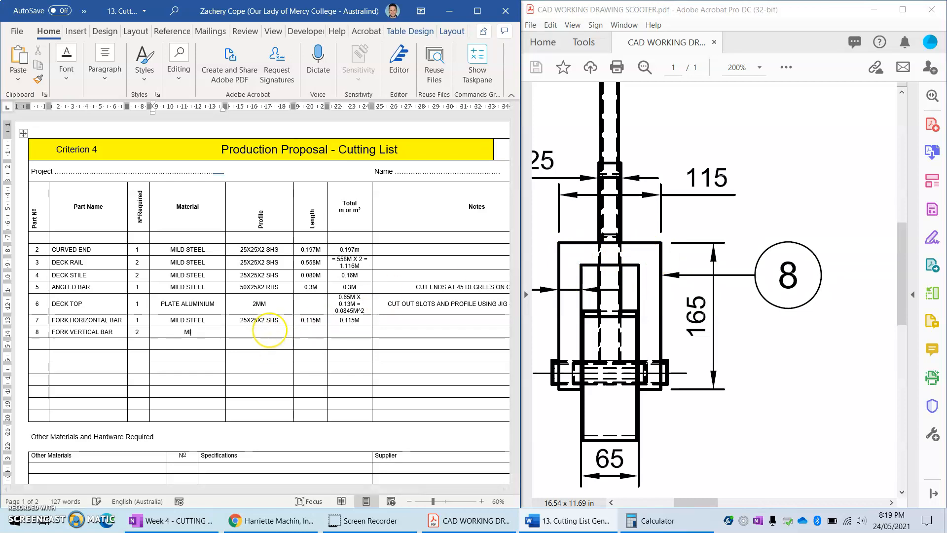
pyautogui.write('LD STEEL')
pyautogui.press('Tab')
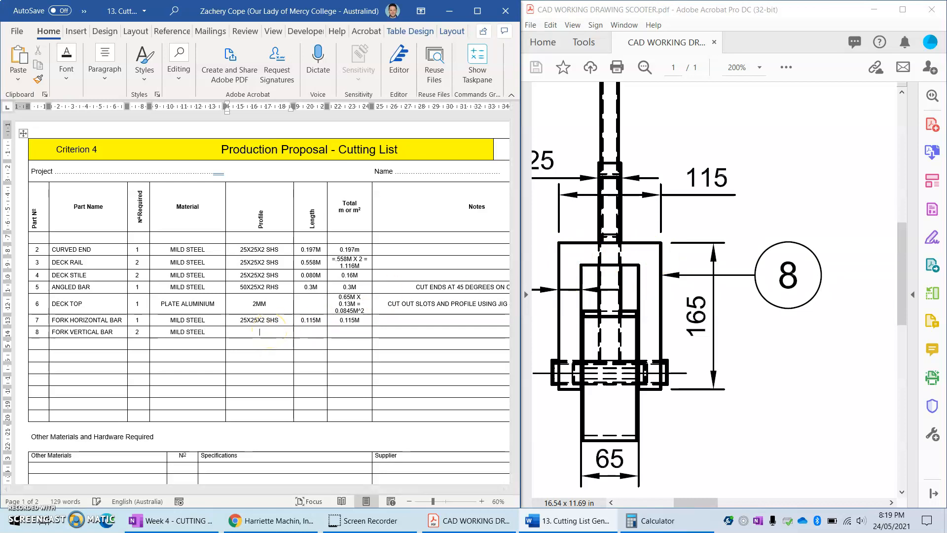
pyautogui.write('25X25X2 SHS')
pyautogui.press('Tab')
# Step: Enter 0.14M as the fork vertical bar's length and 0.28M as its total
pyautogui.write('0.14')
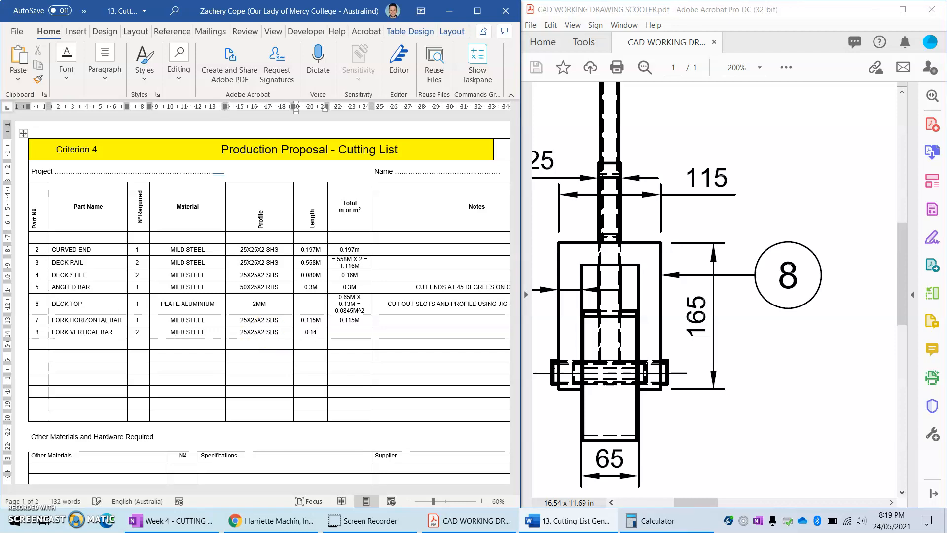
pyautogui.write('M')
pyautogui.press('Tab')
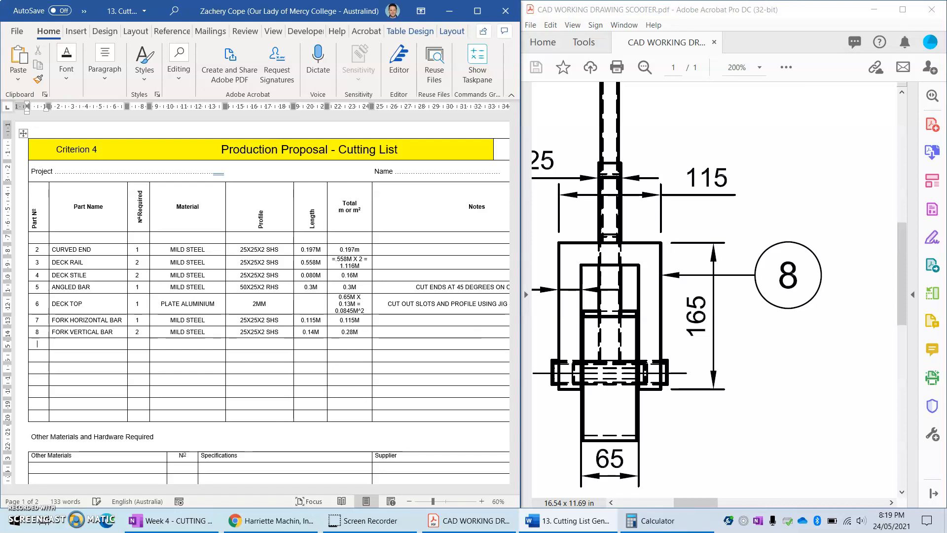
# Step: Enter part 9 in the row below the fork vertical bar, named VERTICAL HANDLEBAR with 1 required
pyautogui.click(731, 357)
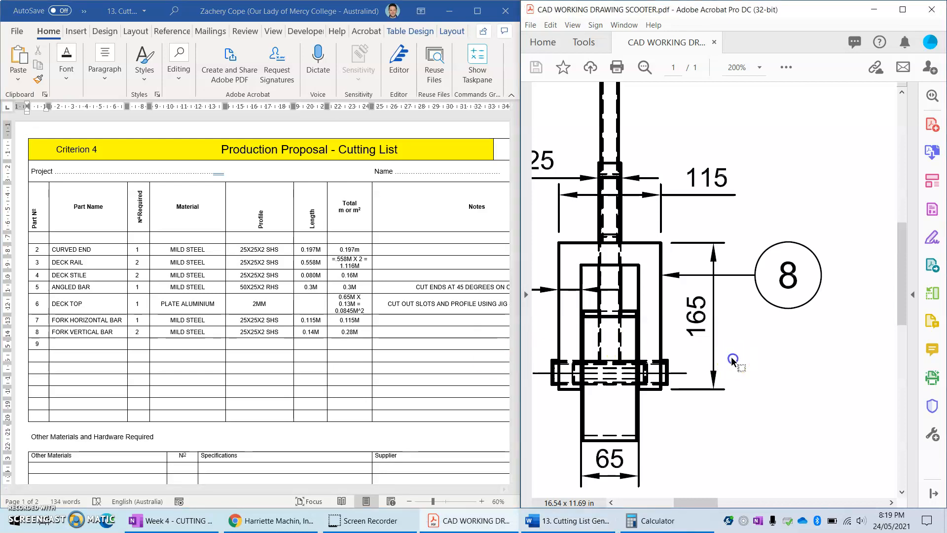
pyautogui.scroll(-4, 731, 357)
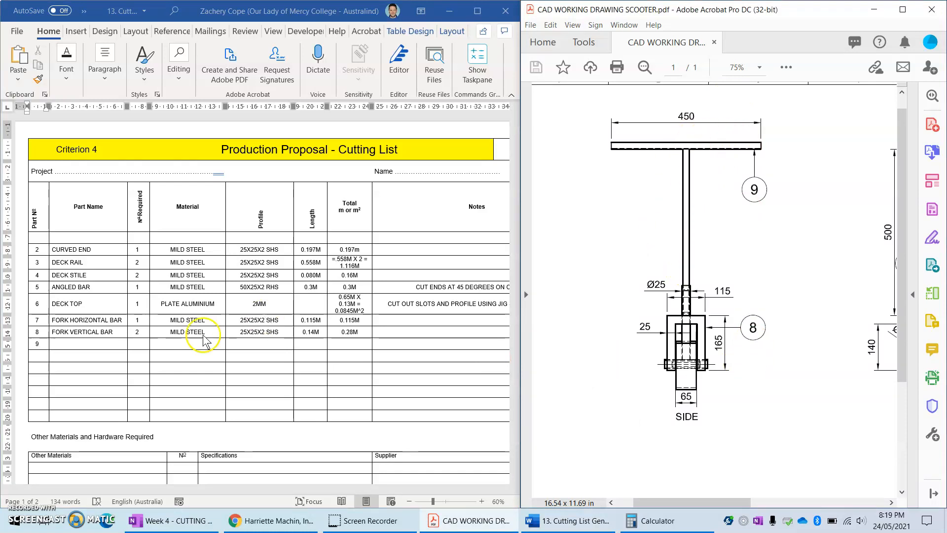
pyautogui.click(102, 346)
pyautogui.write('VERTICAL HANDLEBAR')
pyautogui.press('Tab')
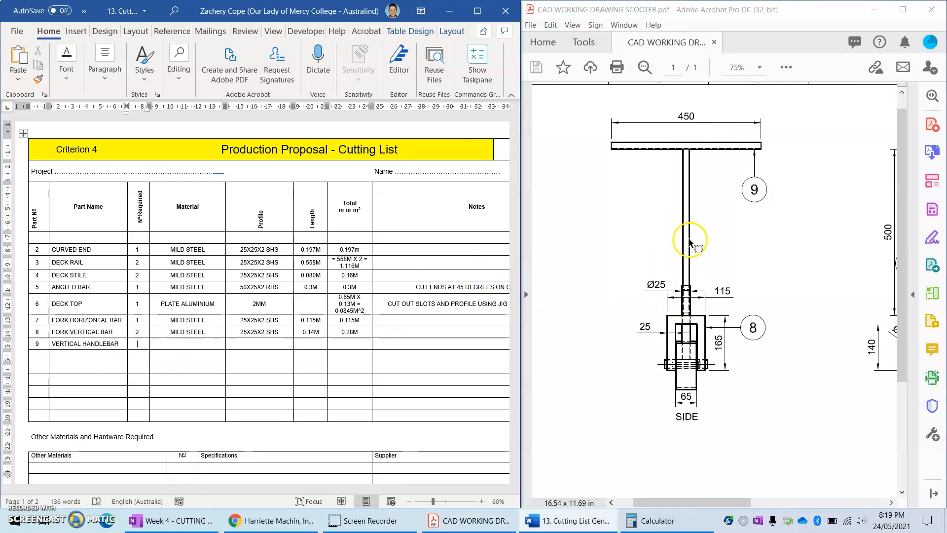
pyautogui.write('1')
# Step: Set the vertical handlebar's material to MILD STEEL and its profile to 20X2 CHS
pyautogui.moveTo(697, 506); pyautogui.dragTo(754, 496)
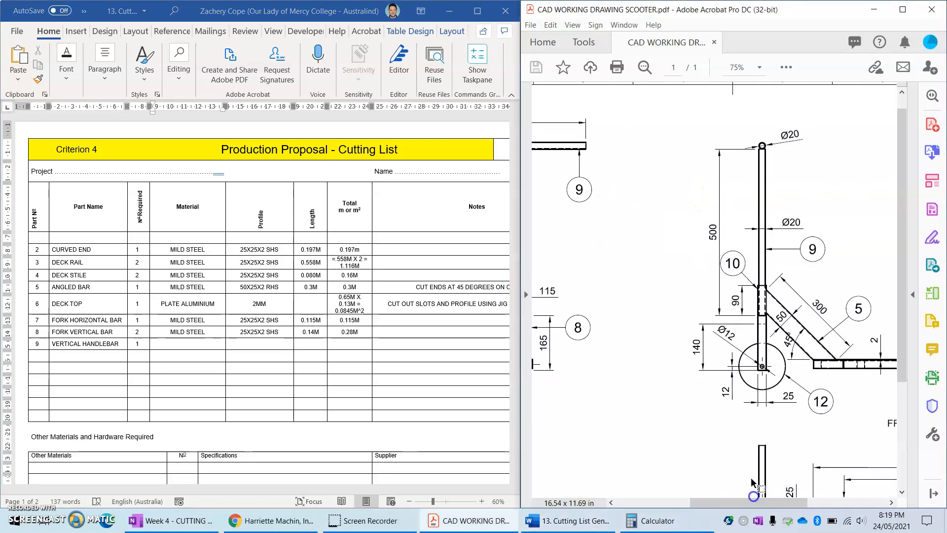
pyautogui.click(186, 346)
pyautogui.write('MILD STEEL')
pyautogui.press('Tab')
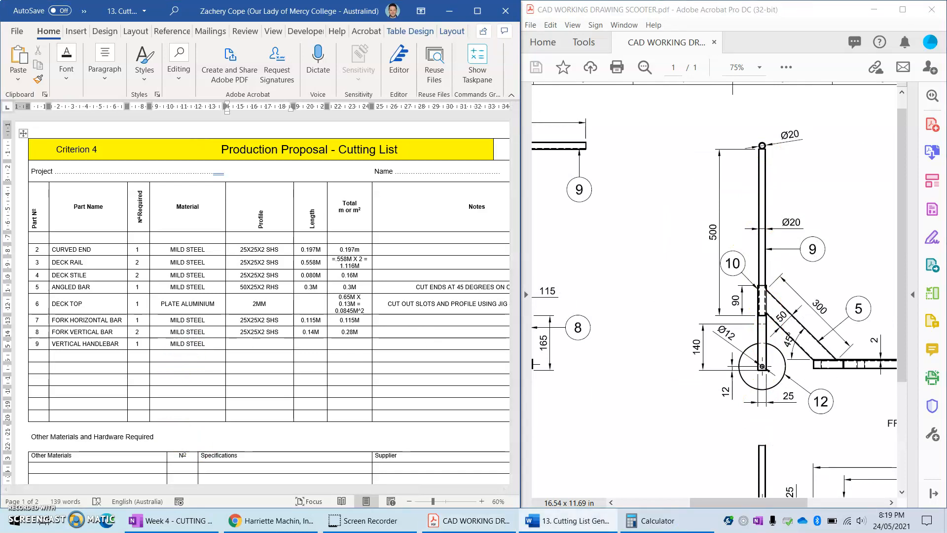
pyautogui.write('20X2 CHS')
pyautogui.press('Tab')
# Step: Enter 0.5M as the vertical handlebar's length and total, with the note FILE TOP END CONCAVE TO FIT HORIZONTAL BAR
pyautogui.press('Tab')
pyautogui.write('0.5M')
pyautogui.press('Tab')
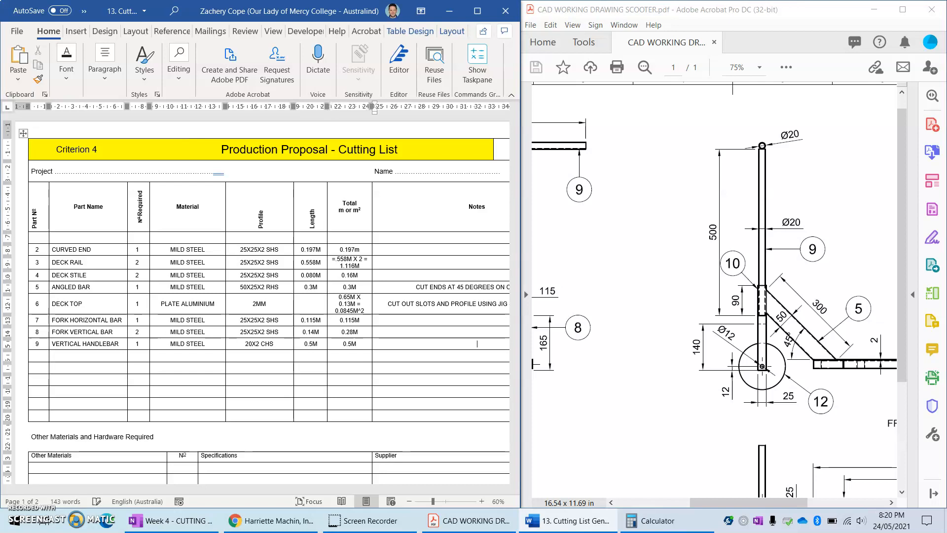
pyautogui.write('FILE TOP END CONCAVE TO FIT HORIZONTAL BAR')
pyautogui.press('Tab')
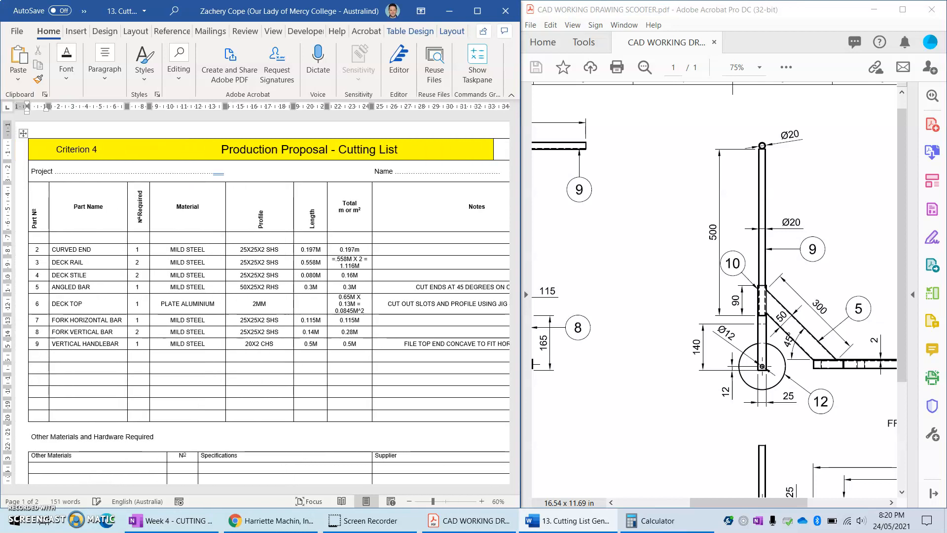
# Step: Enter part 10 in the row below the vertical handlebar, named HORIZONTAL HANDLEBAR with 1 required
pyautogui.moveTo(711, 502); pyautogui.dragTo(663, 503)
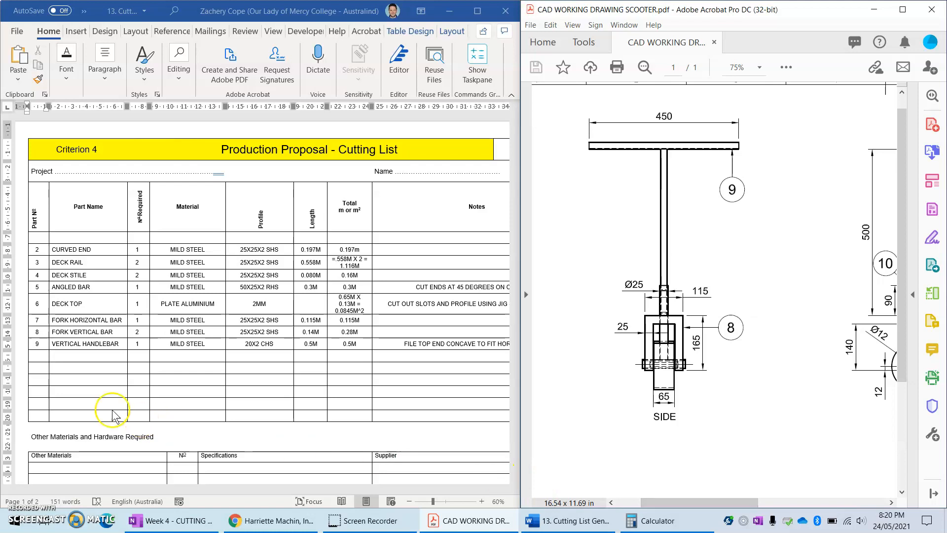
pyautogui.click(40, 355)
pyautogui.write('10')
pyautogui.press('Tab')
pyautogui.write('H')
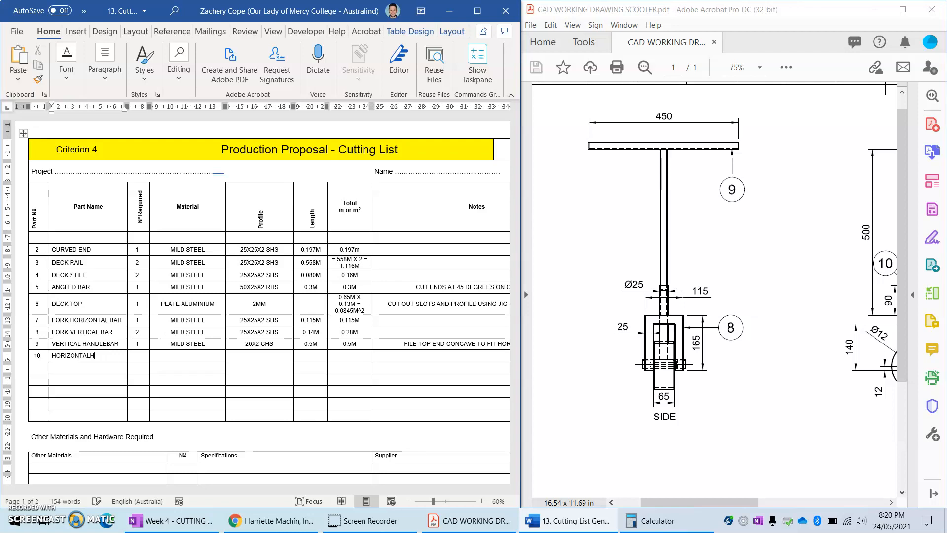
pyautogui.write('ORIZONTAL BARR')
pyautogui.press('Tab')
pyautogui.write('1')
pyautogui.press('Tab')
# Step: Set the horizontal handlebar's material to MILD STEEL and its profile to 20X2 CHS
pyautogui.write('MILD STEEL')
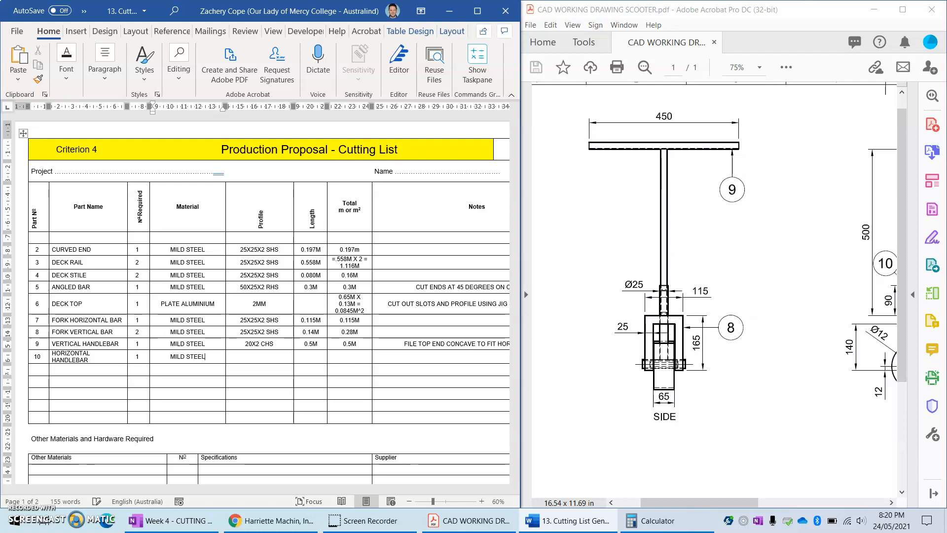
pyautogui.press('Tab')
pyautogui.write('20X2 CHS')
pyautogui.press('Tab')
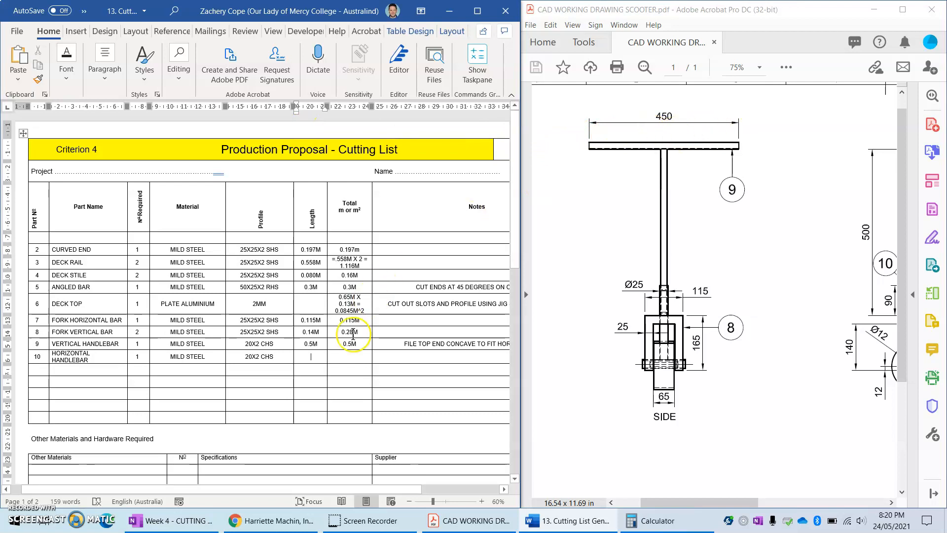
# Step: Enter 0.45M as both the length and the total of the horizontal handlebar
pyautogui.write('0.45M')
pyautogui.press('Tab')
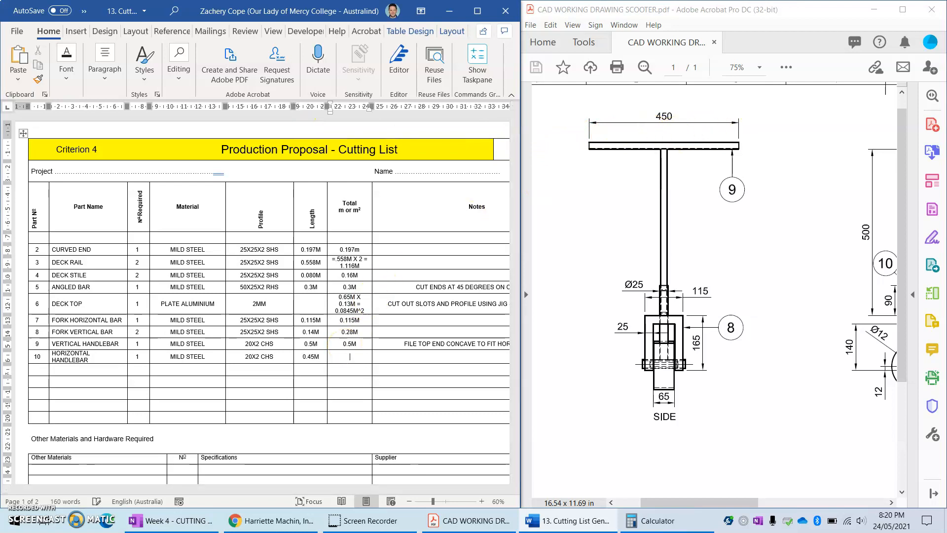
pyautogui.write('0.56')
pyautogui.press('BackSpace')
pyautogui.press('BackSpace')
pyautogui.write('45M')
pyautogui.press('Tab')
# Step: Enter the note WELD TO VERTICAL BAR AFTER SCHOOTER BUILT for the horizontal handlebar
pyautogui.write('WEKLD T')
pyautogui.press('BackSpace')
pyautogui.press('BackSpace')
pyautogui.press('BackSpace')
pyautogui.press('BackSpace')
pyautogui.press('BackSpace')
pyautogui.write('LD TO VERTICAL BAR.')
pyautogui.press('BackSpace')
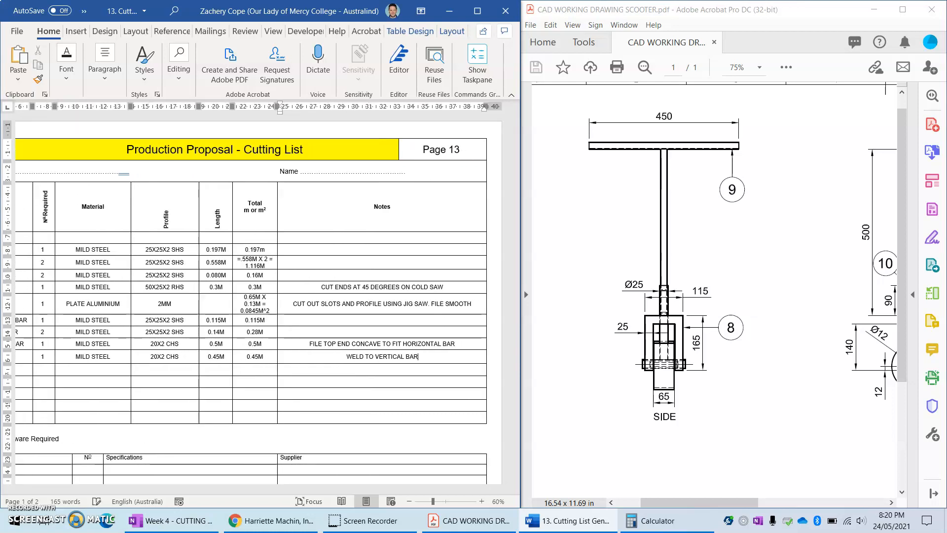
pyautogui.write('AFTER')
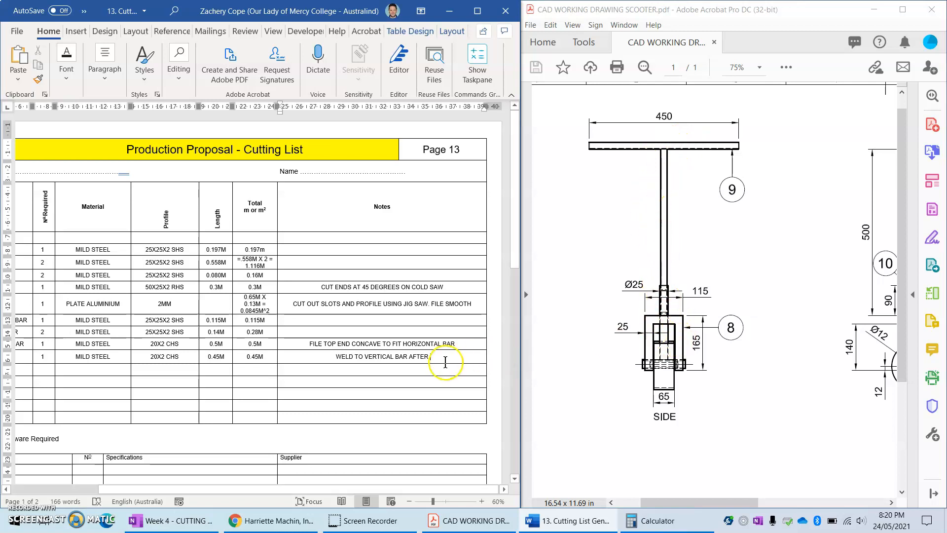
pyautogui.write('AFTER SCHOOTER ')
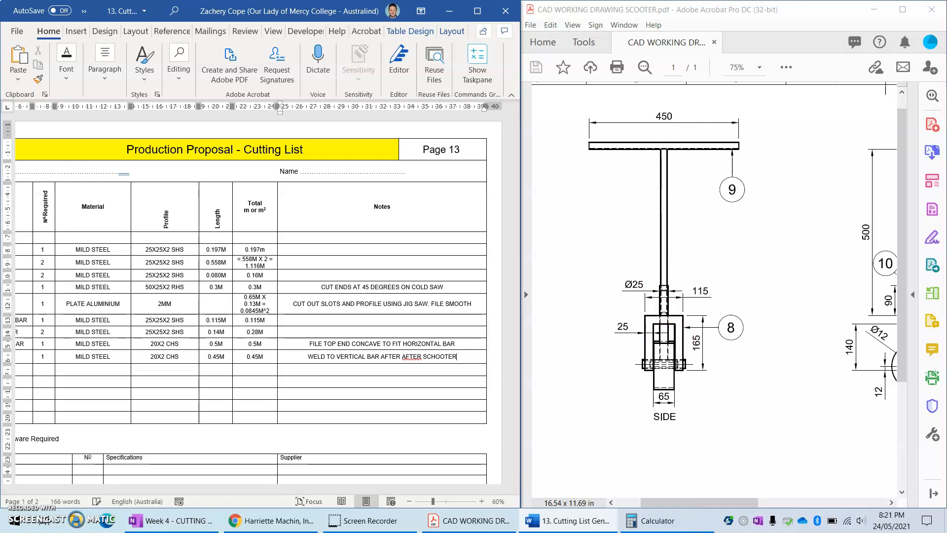
pyautogui.write('BUILT')
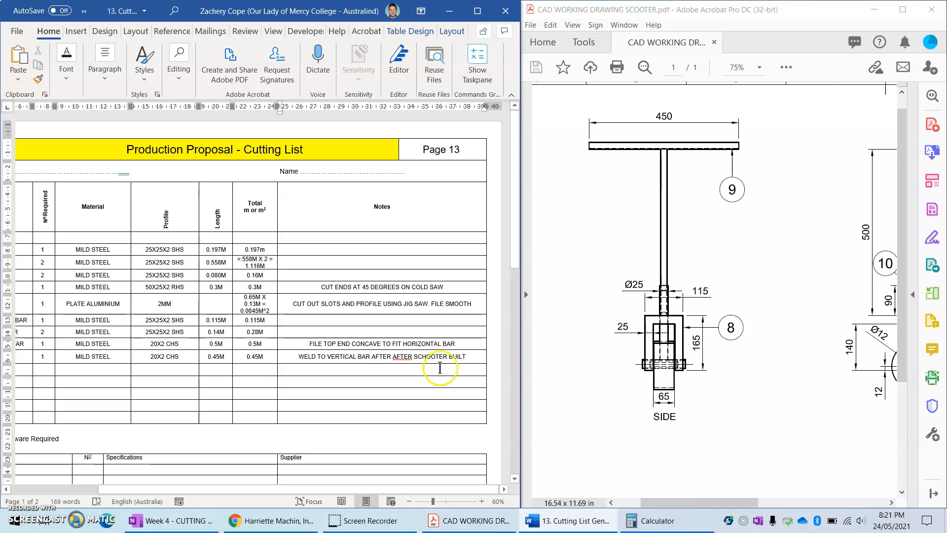
# Step: Delete the repeated word AFTER from the horizontal handlebar's note
pyautogui.rightClick(399, 354)
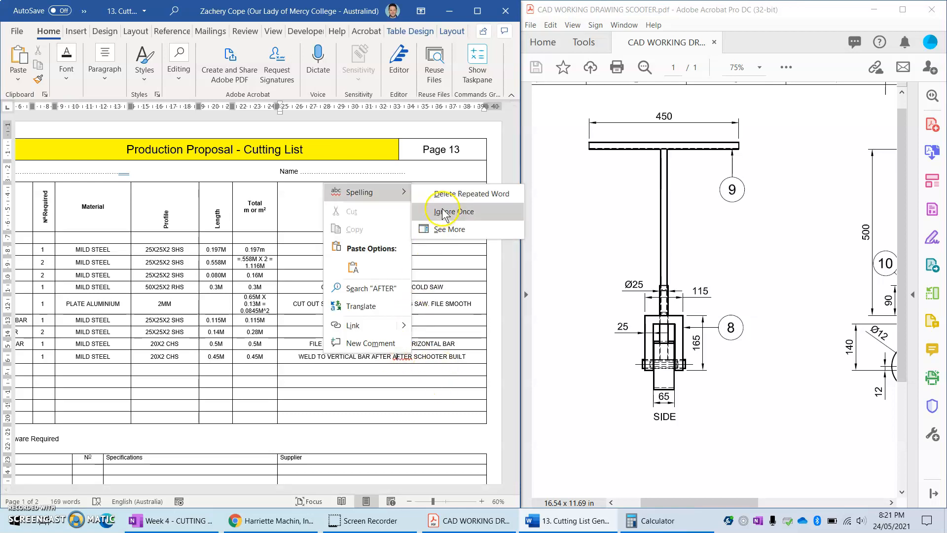
pyautogui.click(441, 356)
pyautogui.doubleClick(406, 356)
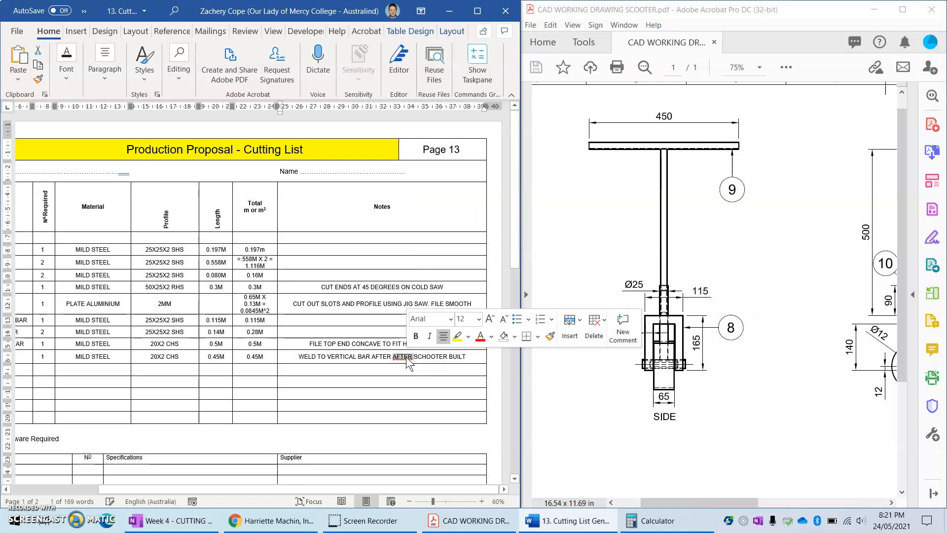
pyautogui.press('Delete')
# Step: Enter part 11 in the row below the horizontal handlebar, named BEARING TUBE with 1 required
pyautogui.click(688, 424)
pyautogui.scroll(-2, 687, 425)
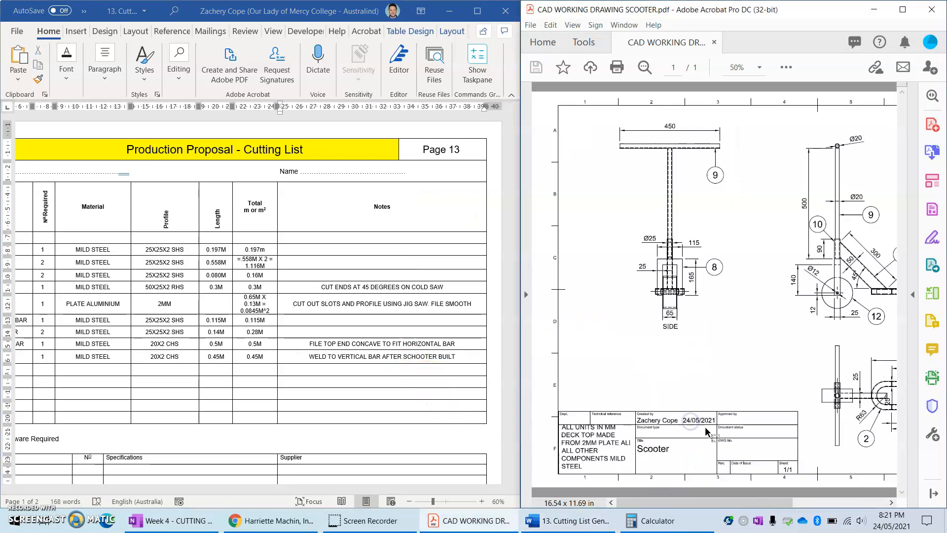
pyautogui.moveTo(744, 501); pyautogui.dragTo(810, 501)
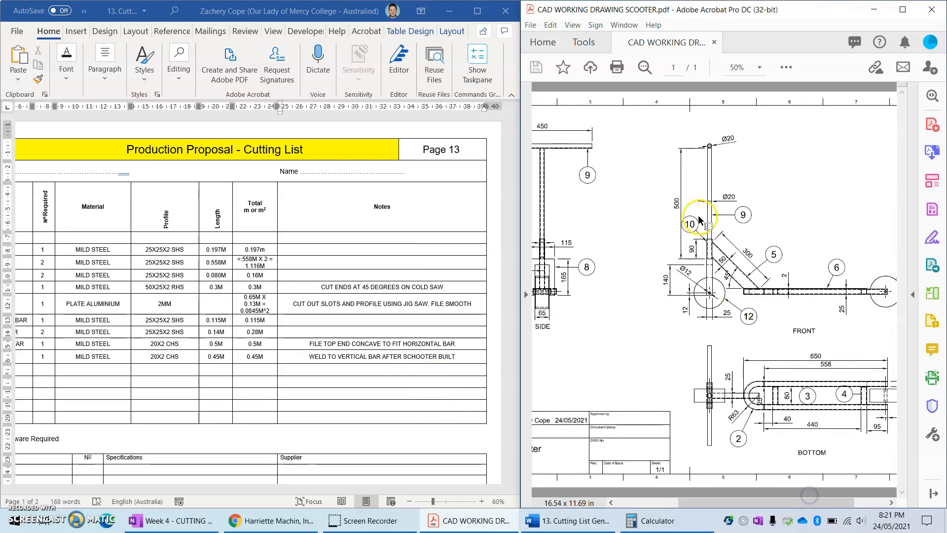
pyautogui.scroll(1, 718, 261)
pyautogui.scroll(3, 717, 260)
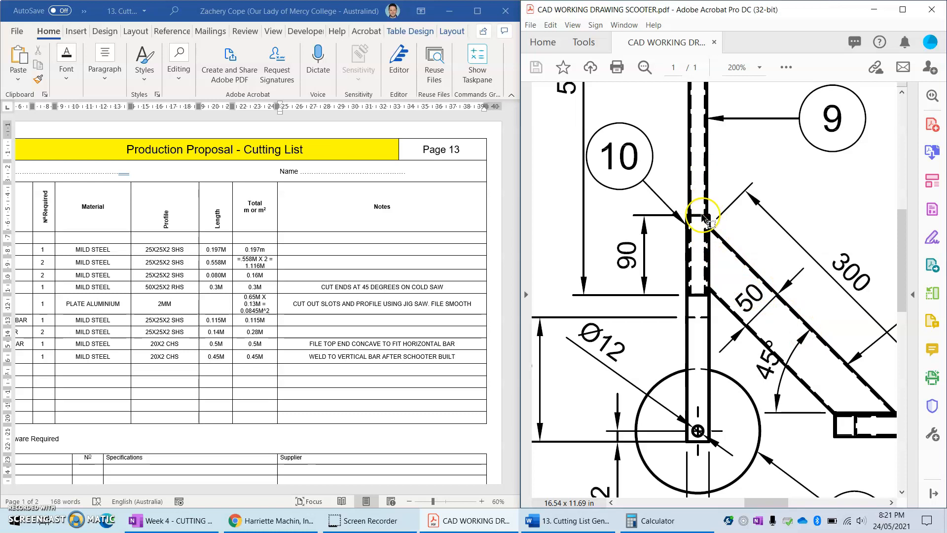
pyautogui.click(117, 374)
pyautogui.moveTo(394, 488); pyautogui.dragTo(307, 487)
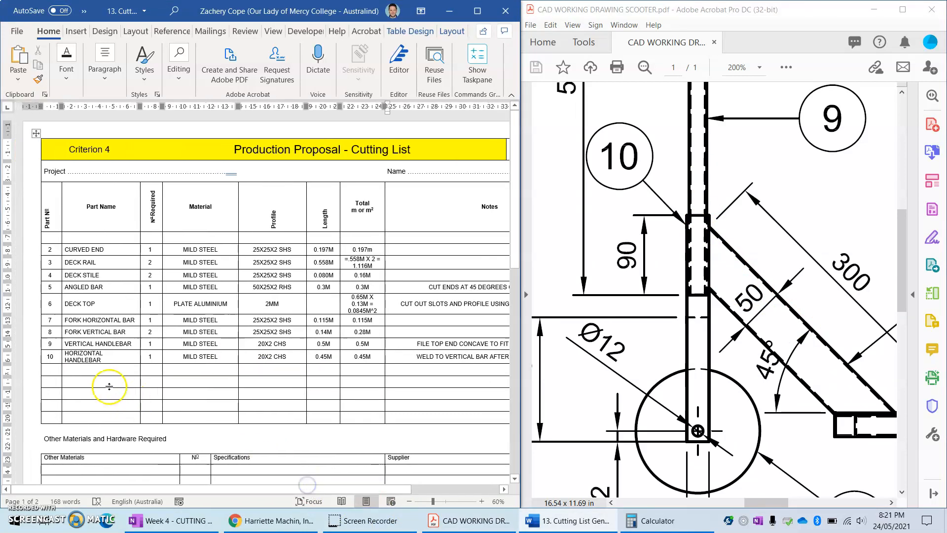
pyautogui.click(58, 372)
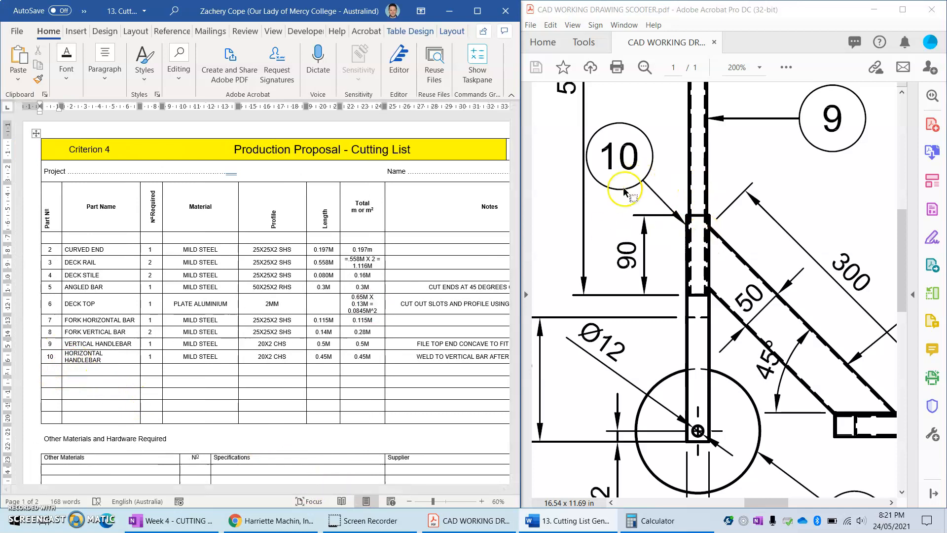
pyautogui.write('11')
pyautogui.press('Tab')
pyautogui.write('BEARING TUBE')
pyautogui.press('Tab')
pyautogui.write('1')
pyautogui.press('Tab')
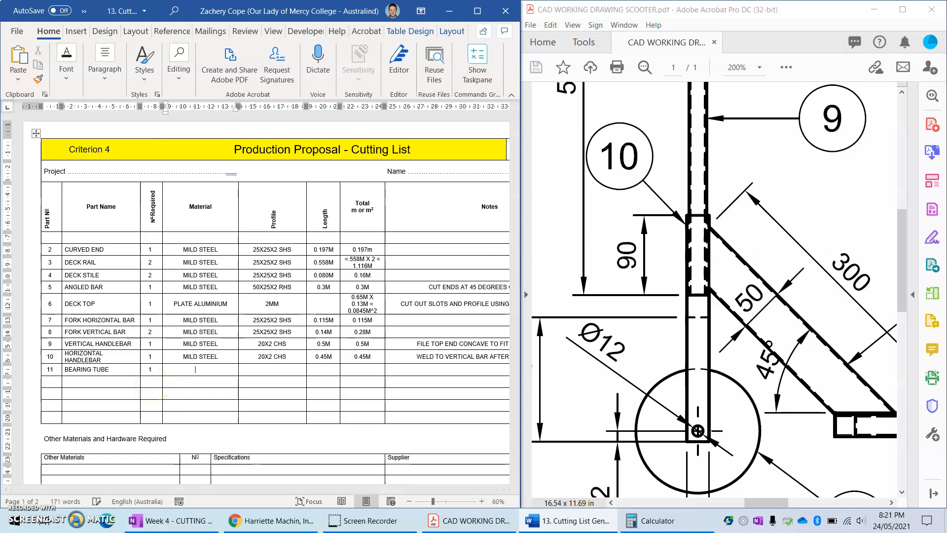
# Step: Set the bearing tube's material to MILD STEEL and its profile to 25X2 CHS
pyautogui.write('MILT STEEL')
pyautogui.press('BackSpace')
pyautogui.press('BackSpace')
pyautogui.press('BackSpace')
pyautogui.press('BackSpace')
pyautogui.press('BackSpace')
pyautogui.press('BackSpace')
pyautogui.press('BackSpace')
pyautogui.press('BackSpace')
pyautogui.write('LD STEEL')
pyautogui.press('Tab')
pyautogui.write('25X2 CHS')
pyautogui.press('Tab')
# Step: Enter 0.09M as both the length and the total of the bearing tube
pyautogui.press('Tab')
pyautogui.write('0.09M')
pyautogui.press('Tab')
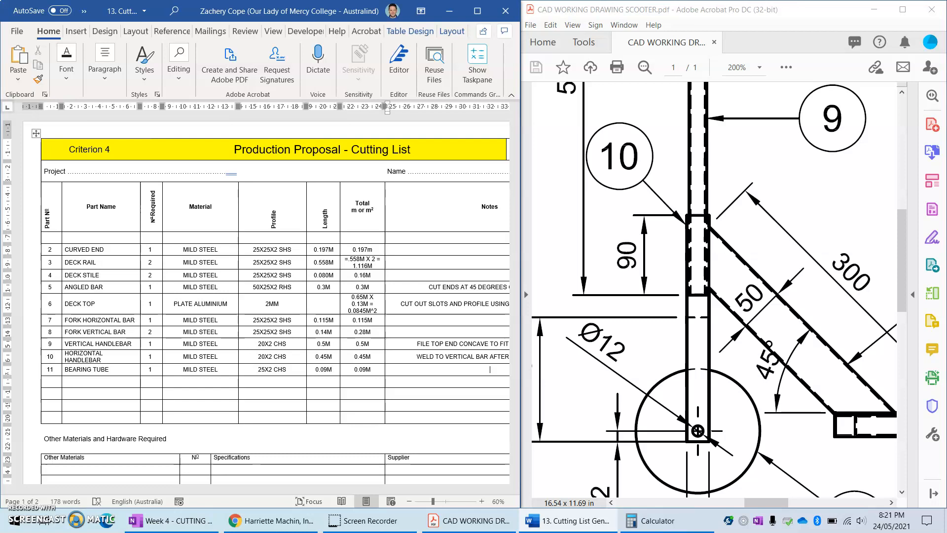
# Step: Add WHEELS to the Other Materials table with quantity 2, specification 120MM DIAMETER and supplier BUNNINGS
pyautogui.scroll(-4, 680, 380)
pyautogui.moveTo(772, 503); pyautogui.dragTo(804, 503)
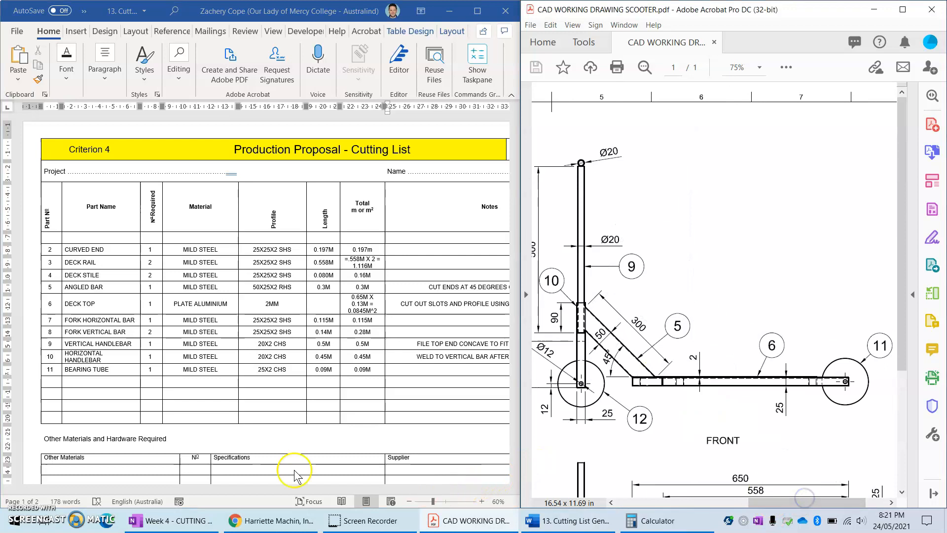
pyautogui.click(245, 417)
pyautogui.scroll(-3, 276, 405)
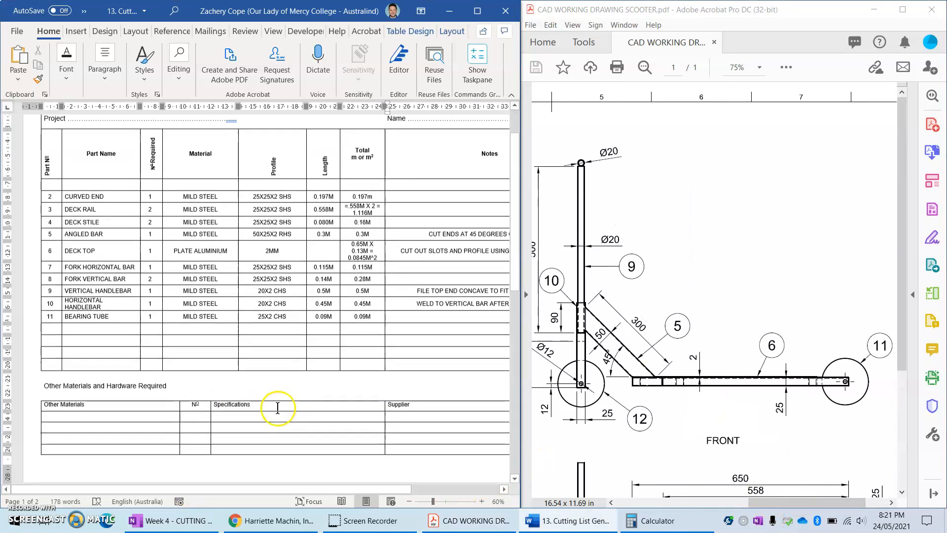
pyautogui.scroll(-3, 278, 408)
pyautogui.click(135, 366)
pyautogui.write('2X')
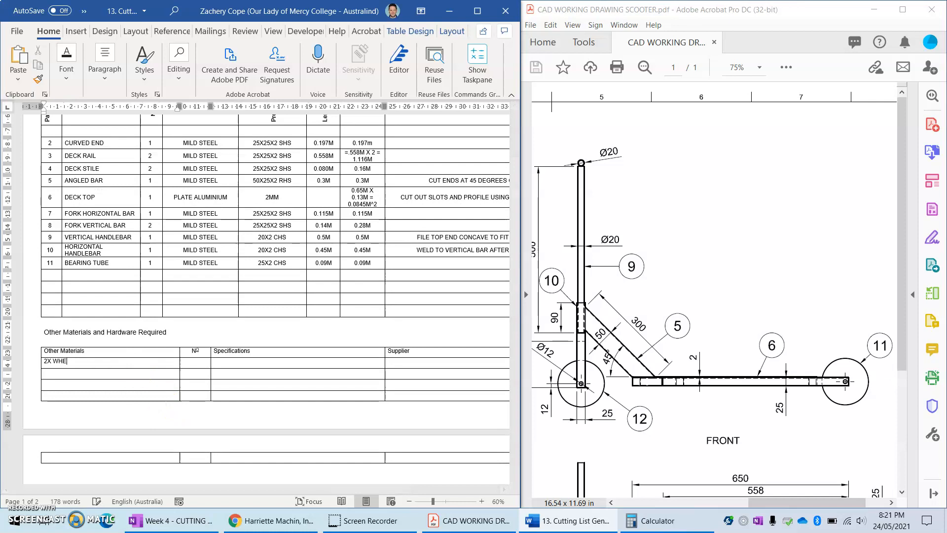
pyautogui.write('WHEELS')
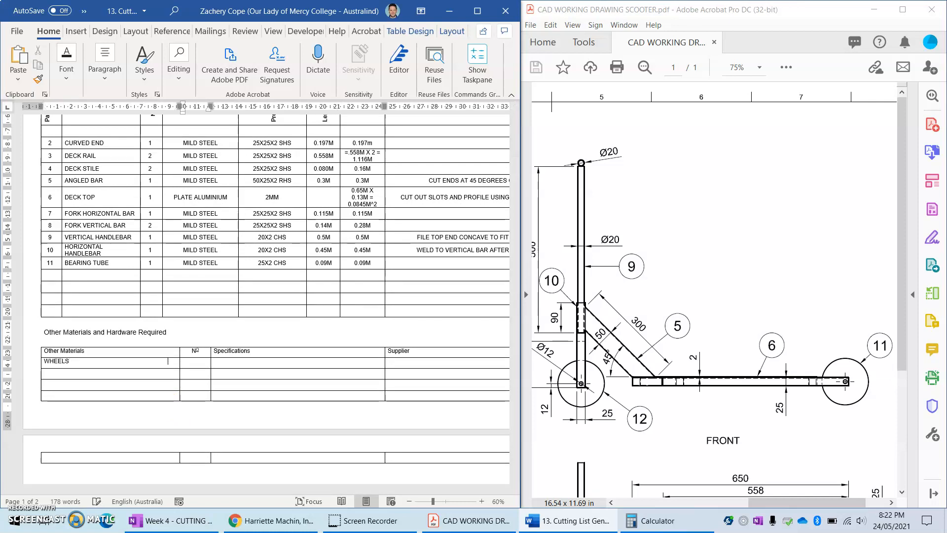
pyautogui.press('Tab')
pyautogui.write('120MM DIAMETERBUNNINGS')
pyautogui.press('Tab')
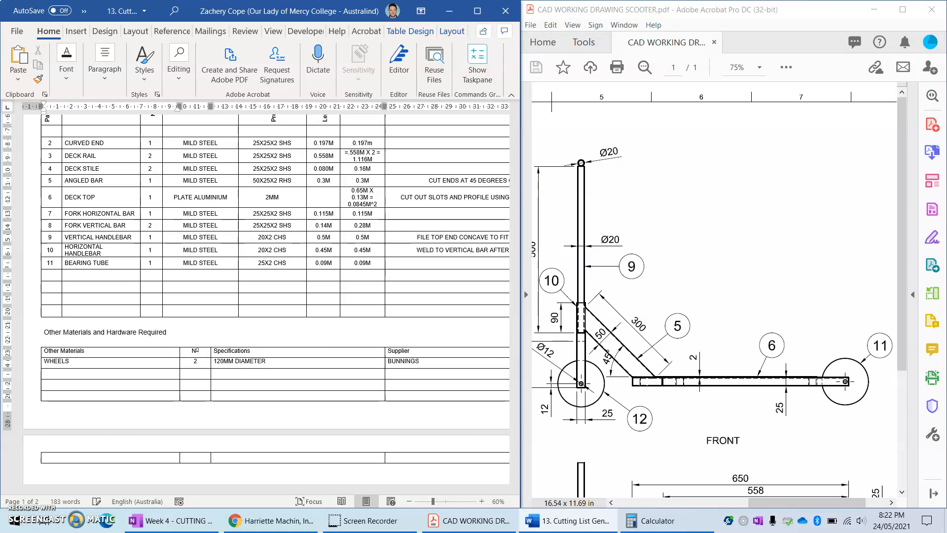
# Step: Add AXLES below the wheels with quantity 2, specification 12MM BOLTS X 120MM LENGTH and supplier BUNNINGS
pyautogui.press('Tab')
pyautogui.press('Tab')
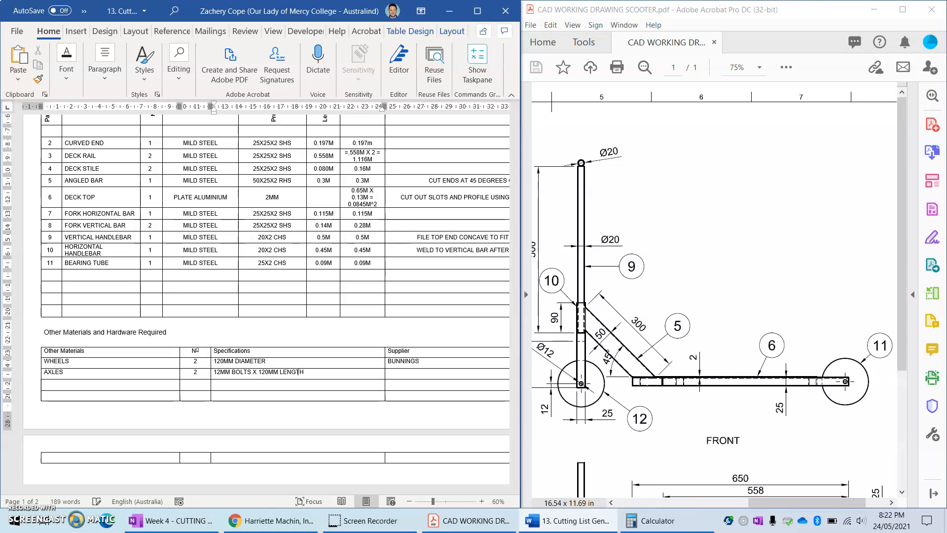
pyautogui.press('Tab')
pyautogui.press('Tab')
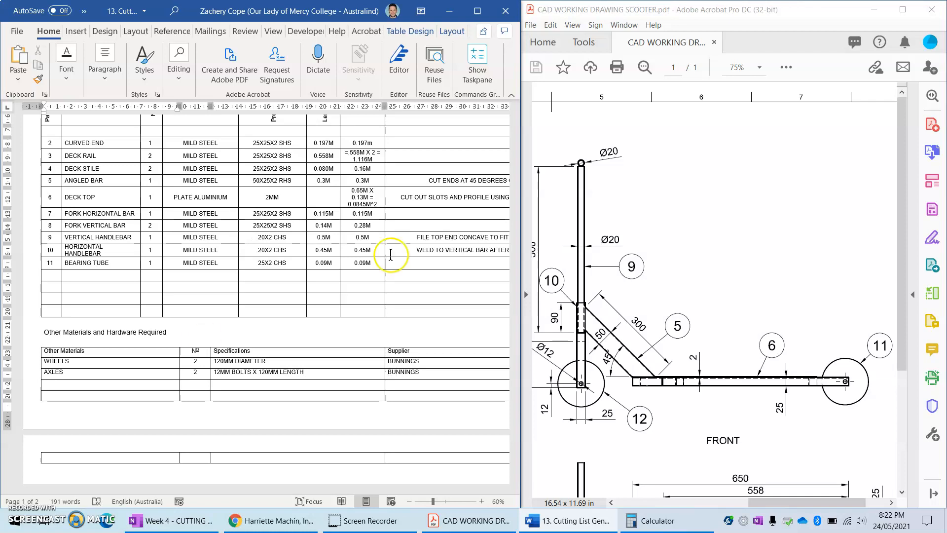
# Step: Add GRIPS below the axles with quantity 2 and specification 20MM INNER DIAMETER
pyautogui.click(753, 502)
pyautogui.moveTo(753, 502); pyautogui.dragTo(739, 501)
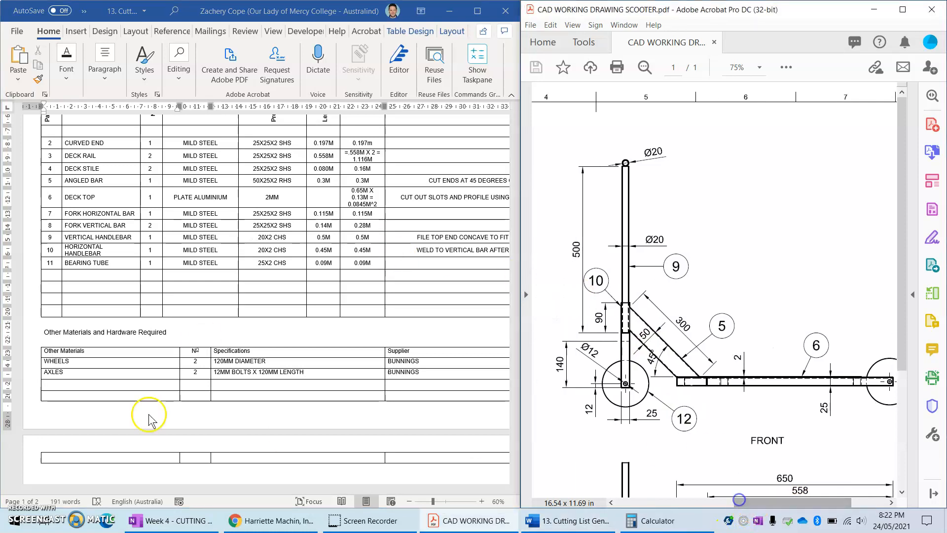
pyautogui.click(137, 386)
pyautogui.write('GRIPS')
pyautogui.press('Tab')
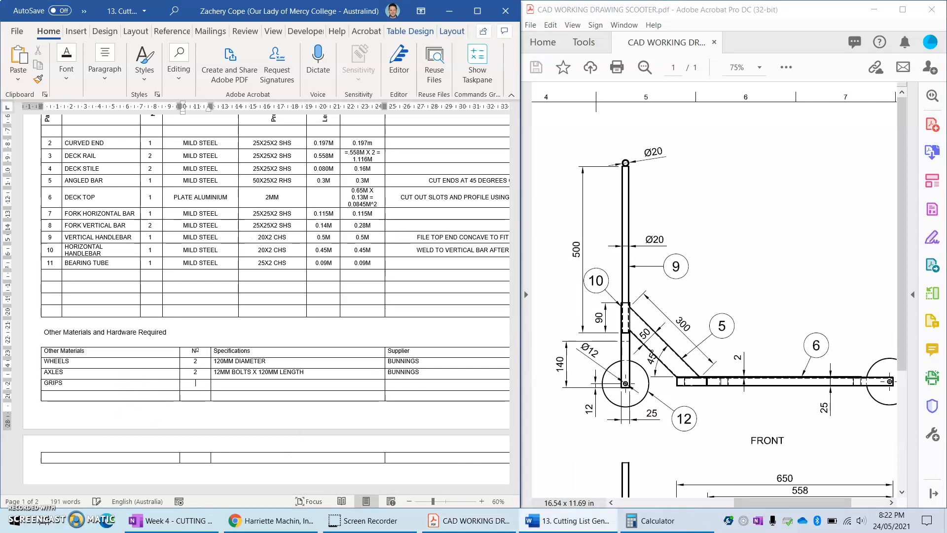
pyautogui.write('2')
pyautogui.press('Tab')
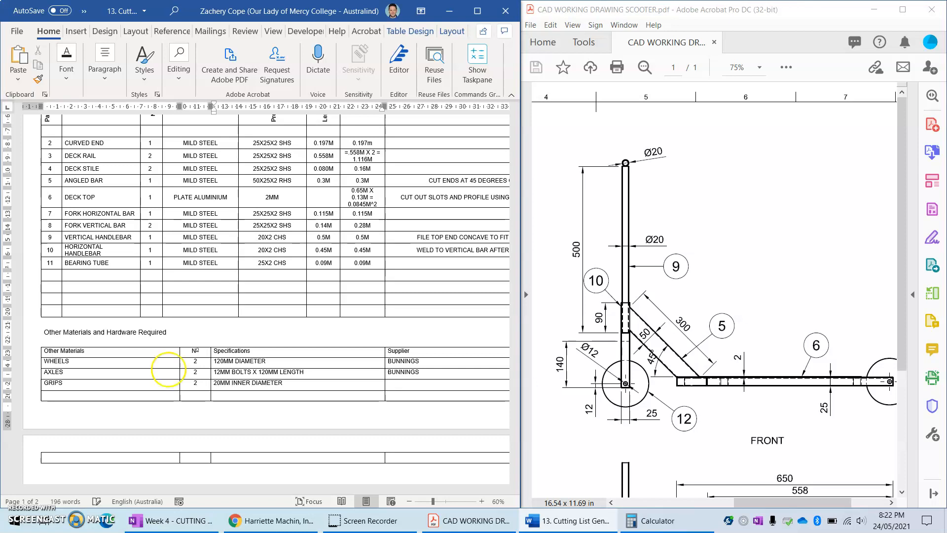
# Step: Delete the empty last row of the Other Materials table that spills onto the second page
pyautogui.scroll(-4, 203, 285)
pyautogui.scroll(2, 238, 330)
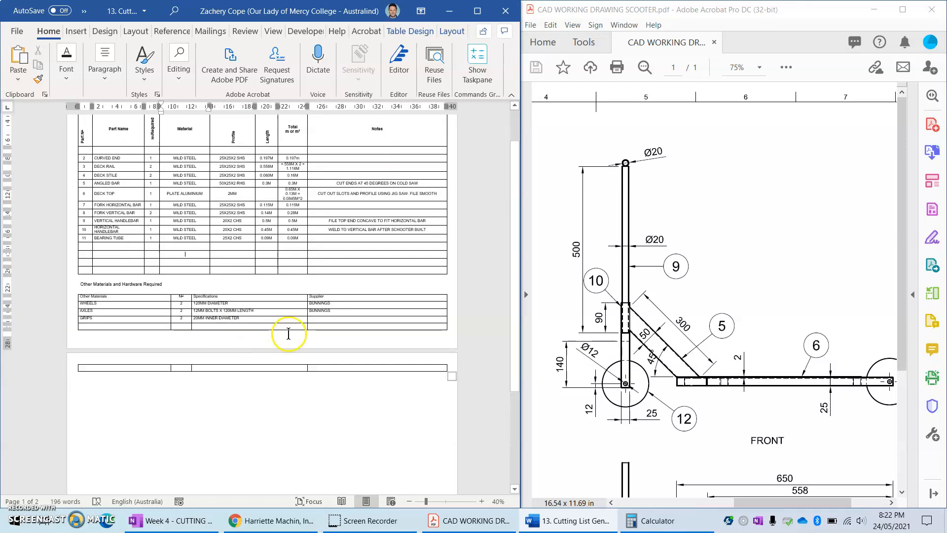
pyautogui.scroll(1, 286, 346)
pyautogui.rightClick(303, 390)
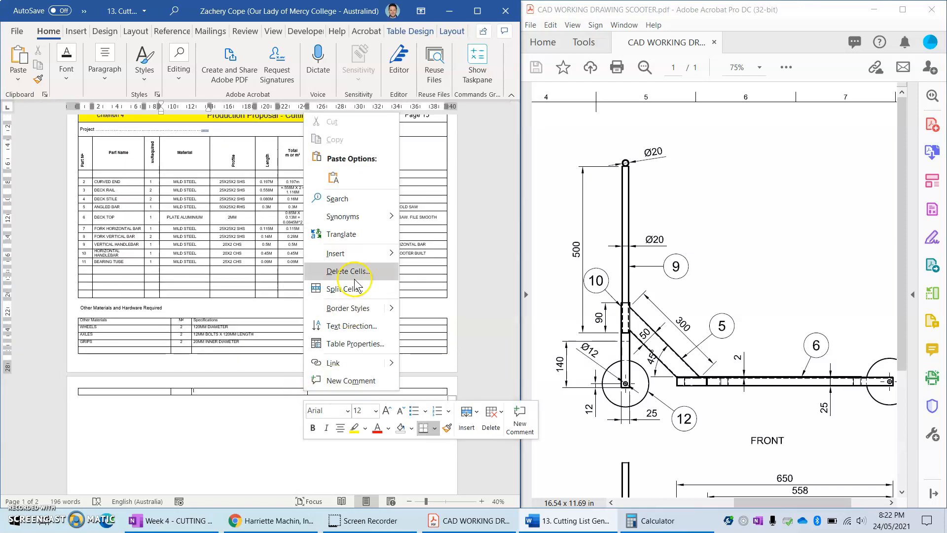
pyautogui.click(354, 271)
pyautogui.click(235, 249)
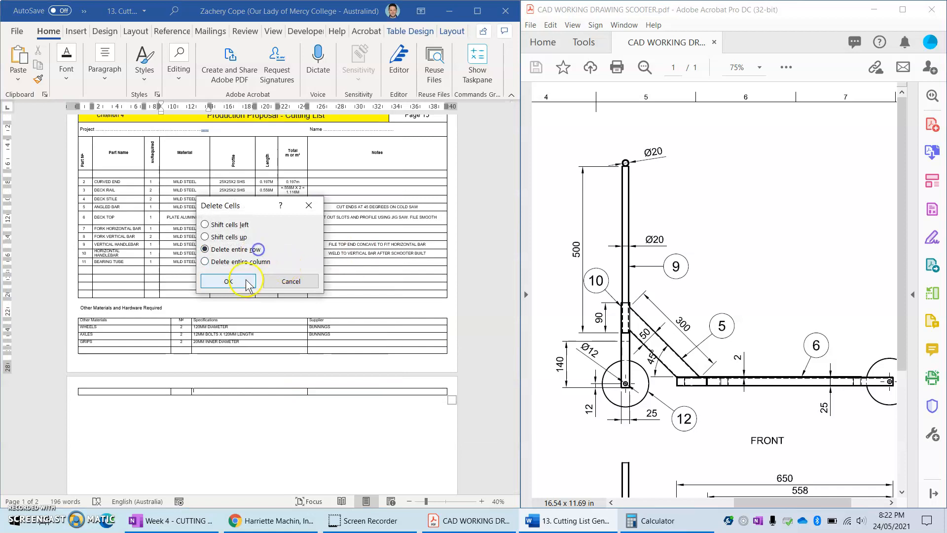
pyautogui.click(228, 281)
pyautogui.scroll(1, 393, 173)
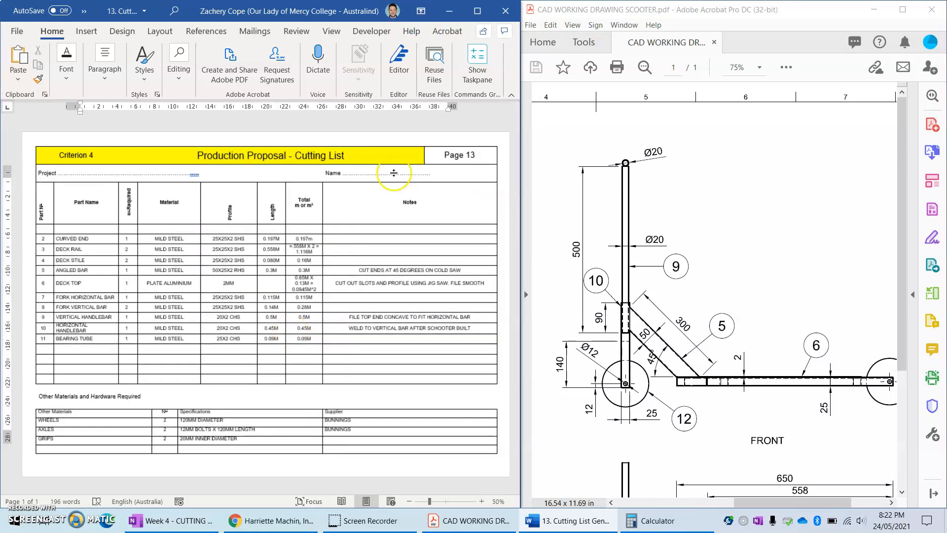
# Step: Maximize the cutting list document and review the completed part rows and hardware entries
pyautogui.click(477, 11)
pyautogui.scroll(1, 477, 148)
pyautogui.scroll(2, 481, 333)
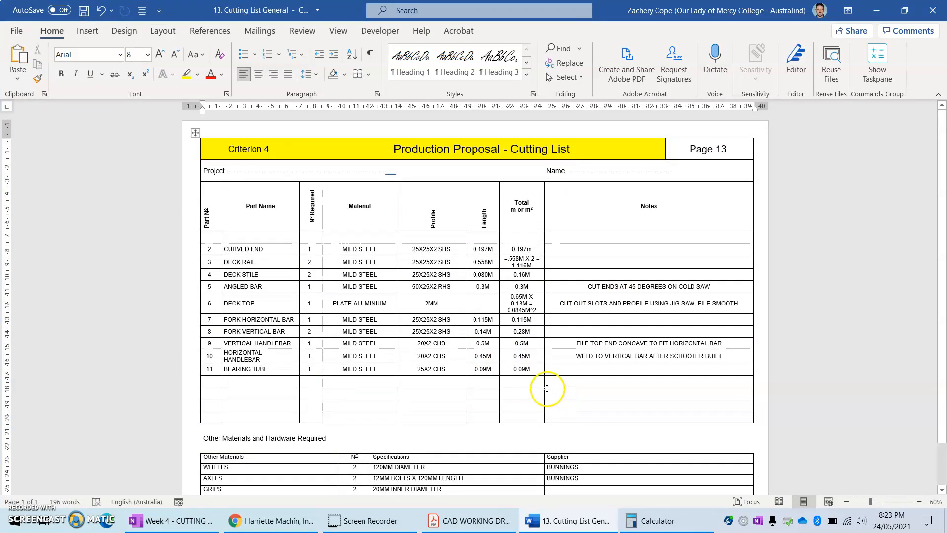
# Step: Switch to Acrobat, examine the maximized scooter working drawing against the parts list, and return to the Word cutting list
pyautogui.click(489, 520)
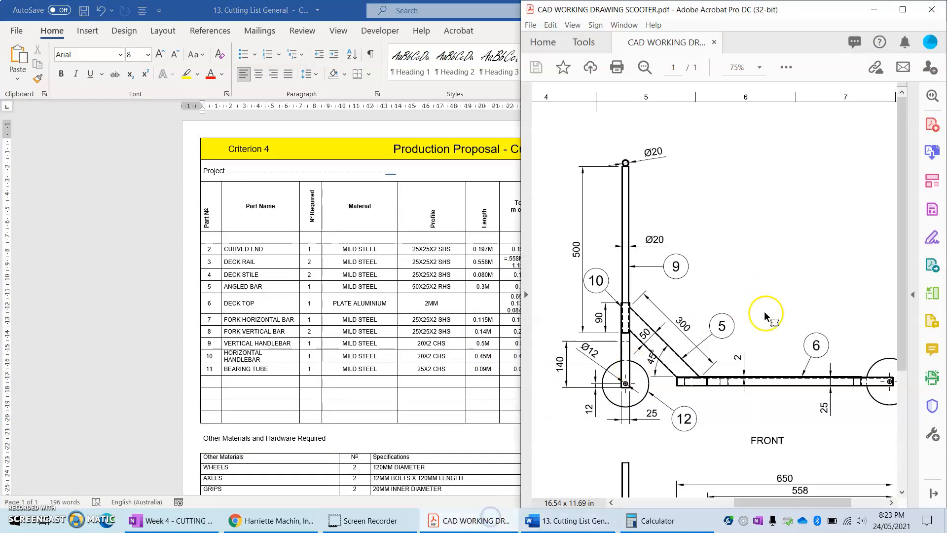
pyautogui.click(903, 9)
pyautogui.scroll(-1, 609, 345)
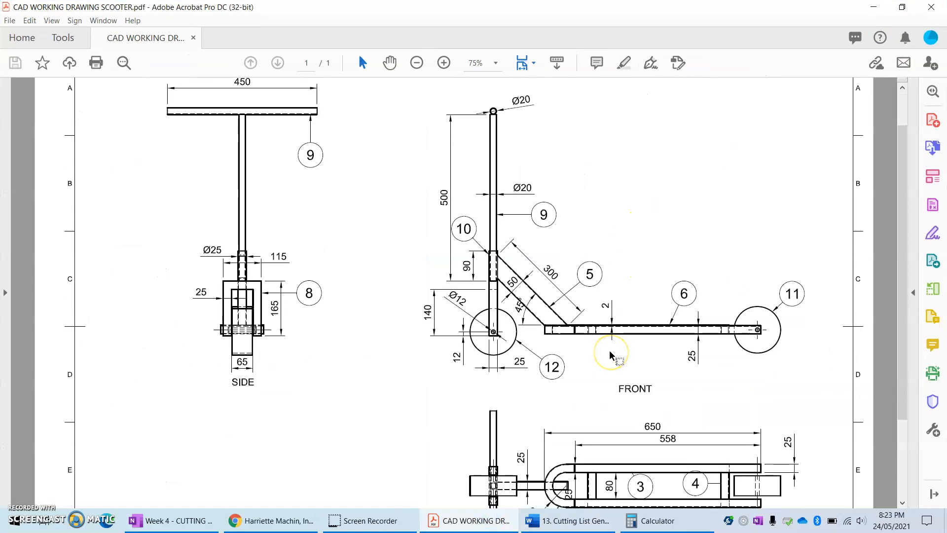
pyautogui.scroll(-1, 612, 354)
pyautogui.click(486, 519)
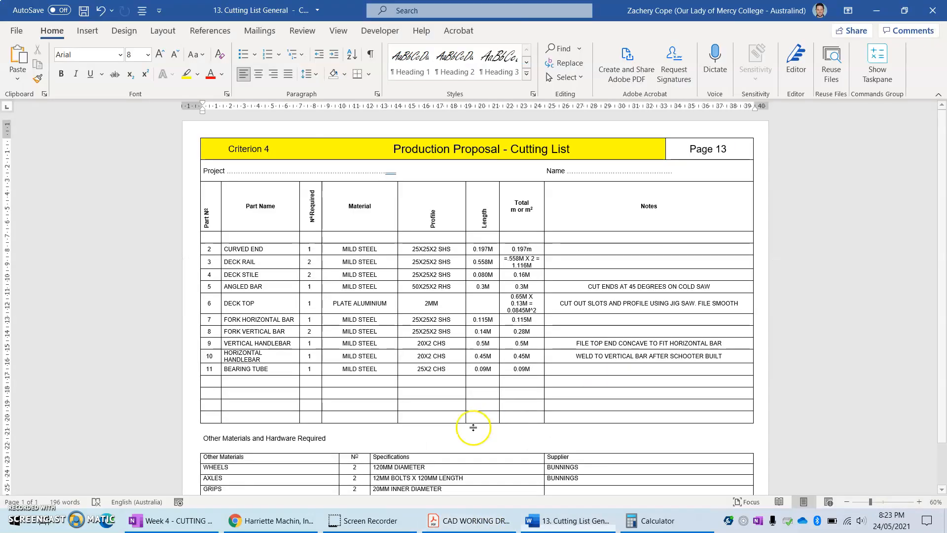